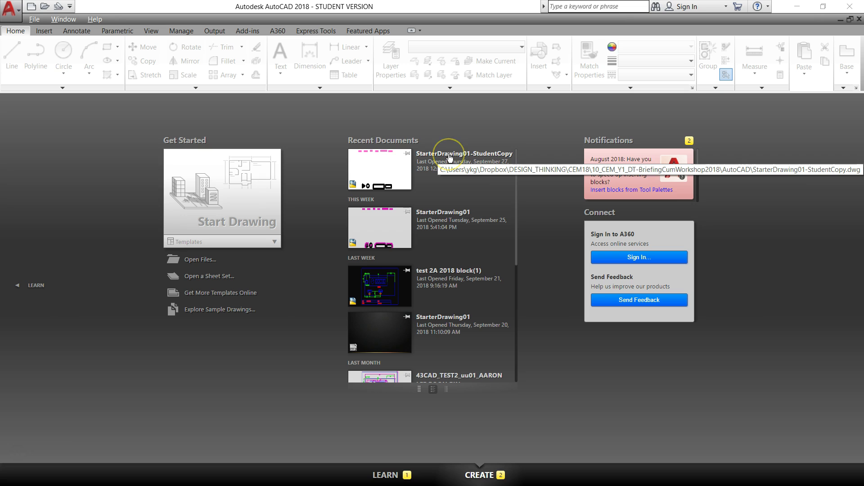
Step: Open the StarterDrawing01-StudentCopy drawing and save it under the new name YKG-A_Robot.dwg
left_click(454, 158)
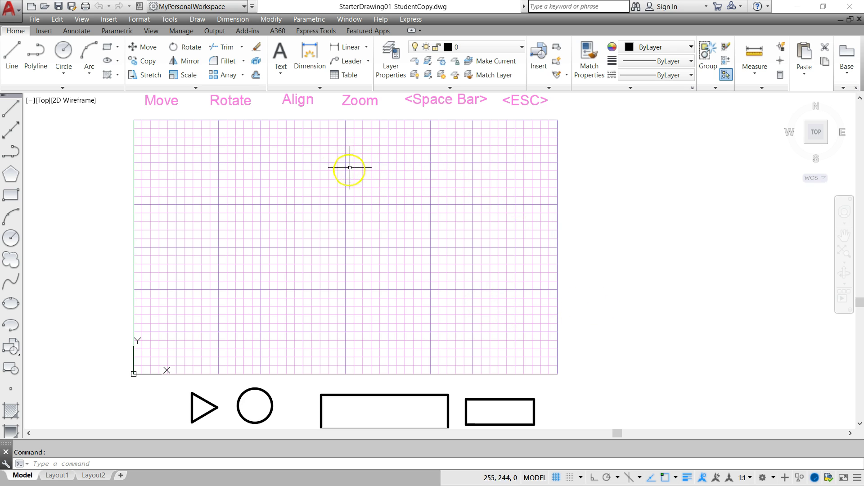
left_click(34, 19)
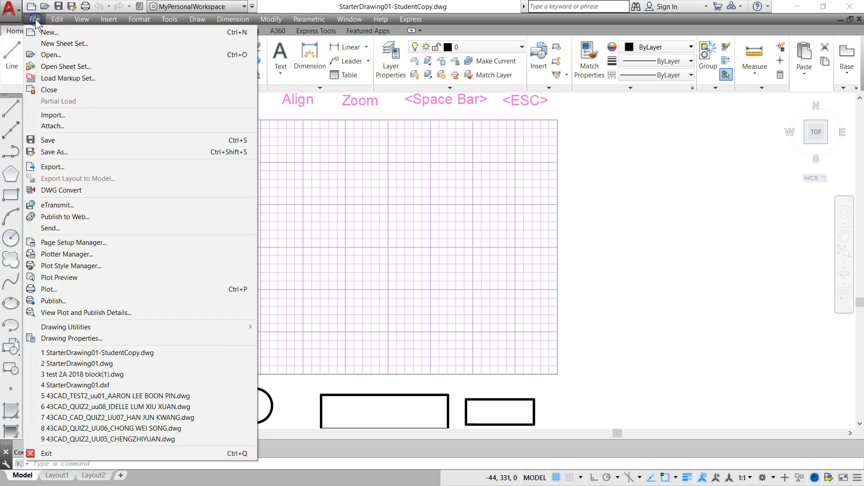
left_click(71, 153)
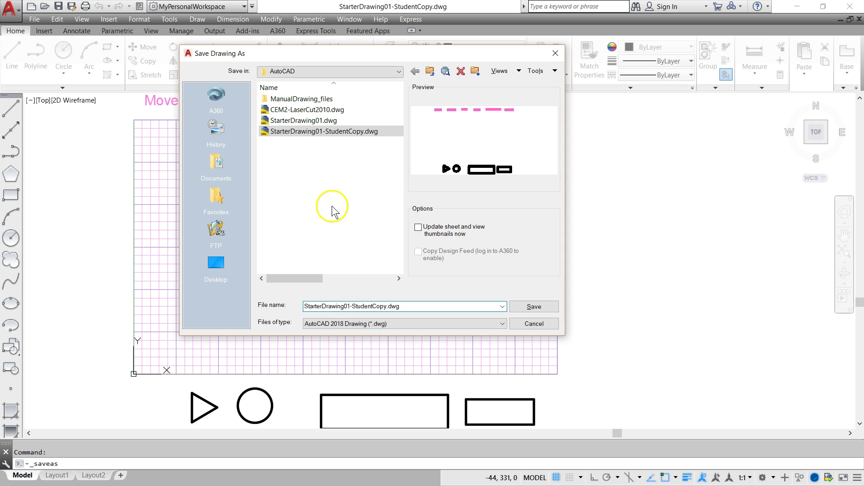
left_click(338, 306)
left_click_drag(387, 306, 297, 305)
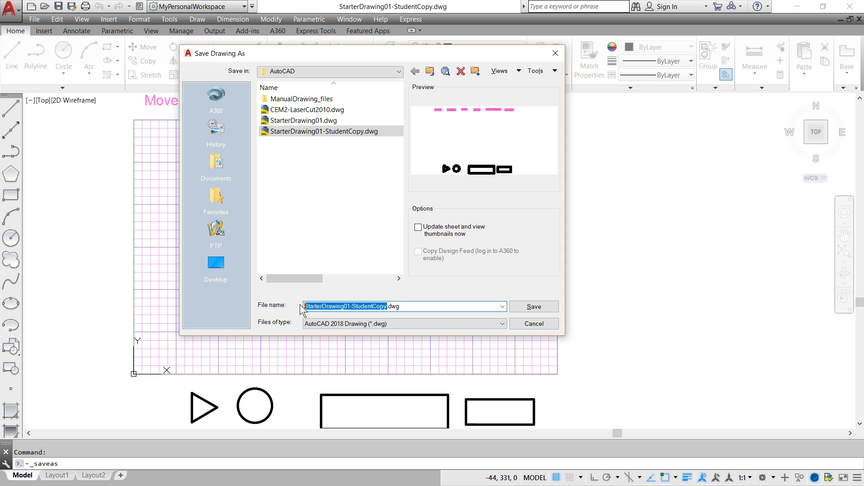
type("YKG-A_Robot")
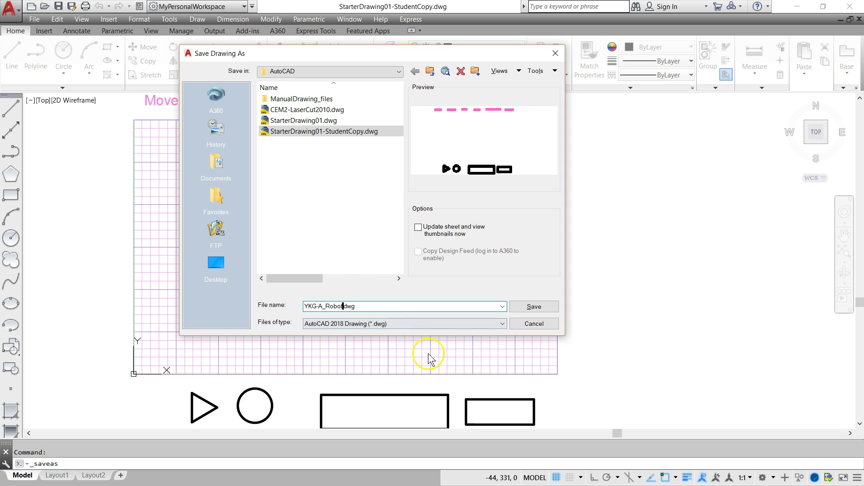
left_click(518, 308)
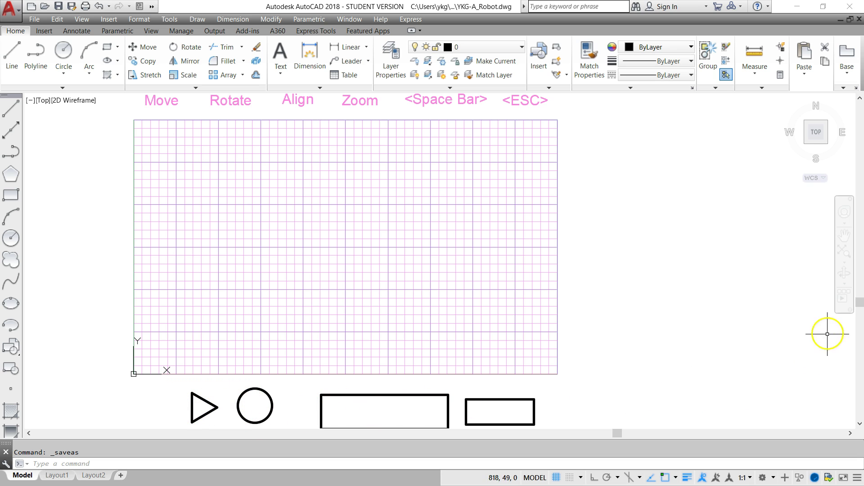
left_click(861, 425)
left_click(860, 424)
left_click(860, 424)
left_click(861, 424)
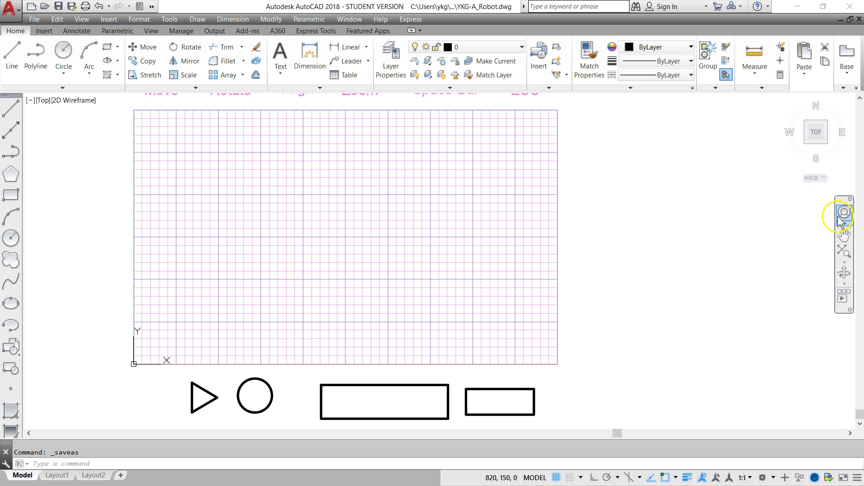
left_click(859, 99)
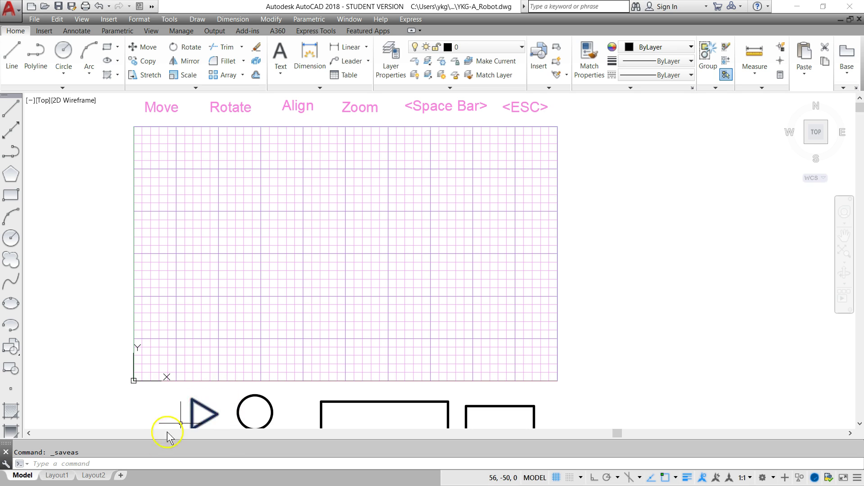
left_click(127, 463)
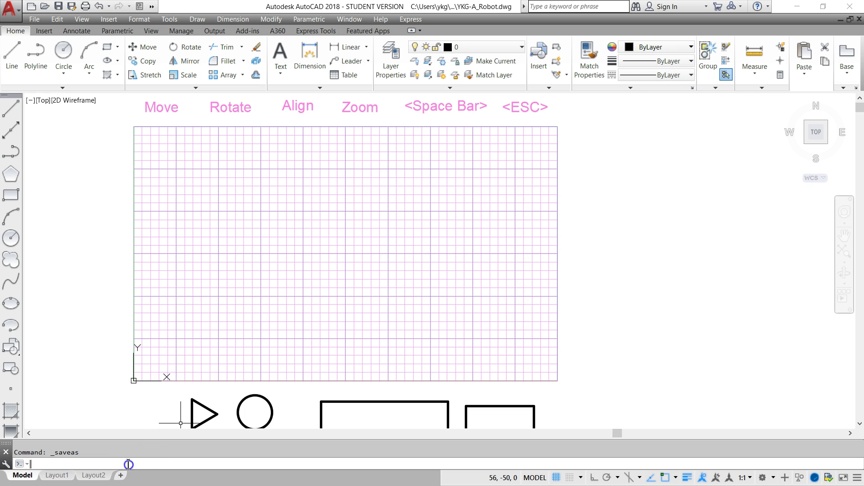
left_click(60, 466)
type("ove")
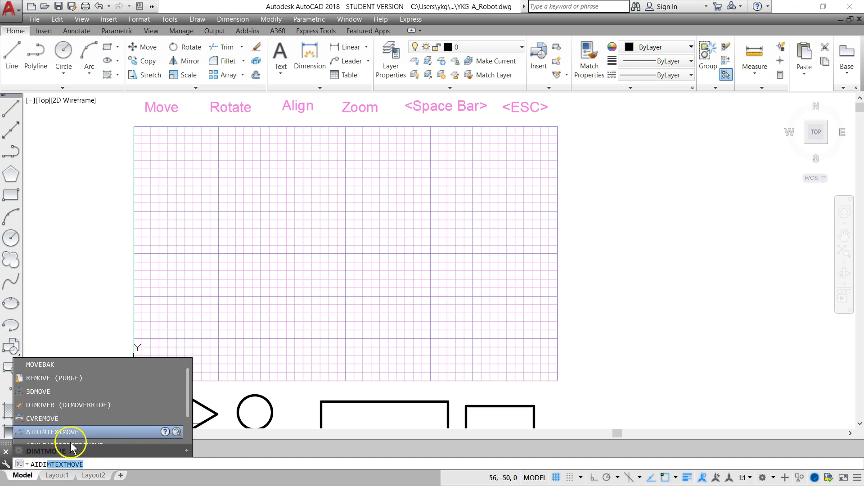
left_click(94, 463)
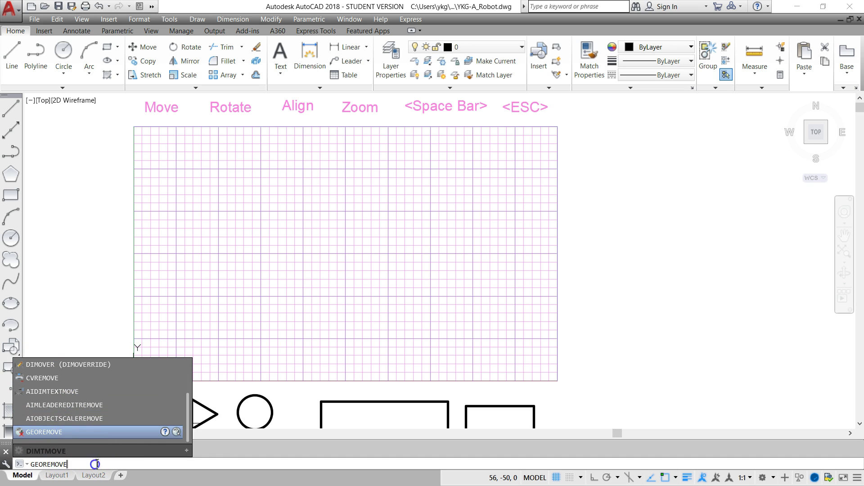
key("BackSpace")
key("BackSpace")
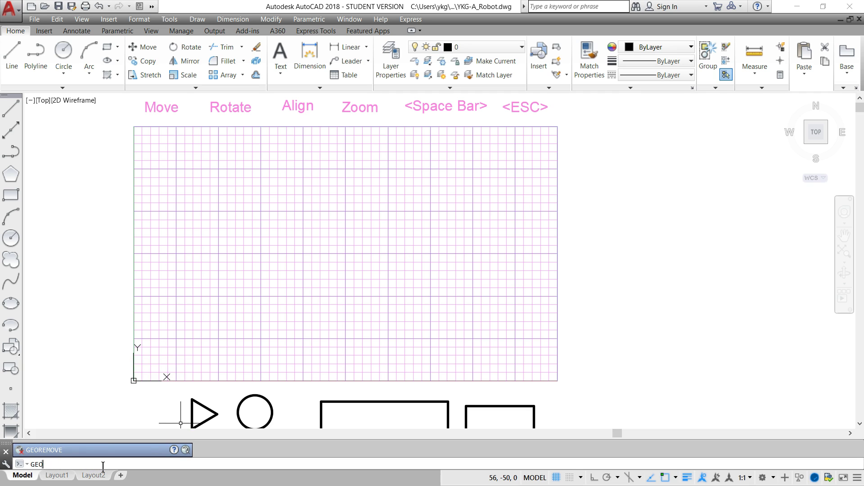
key("BackSpace")
key("BackSpace")
Step: Move the triangle by its centre about 333 units at 46° into the upper part of the grid
type("m")
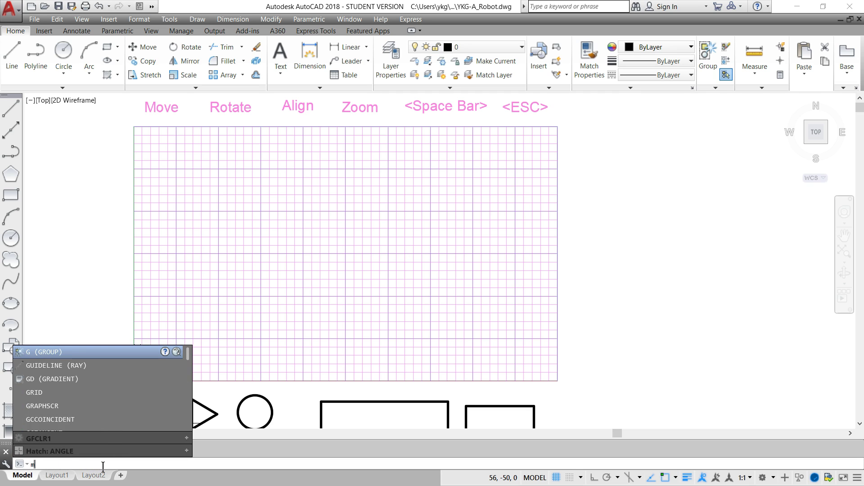
type("o")
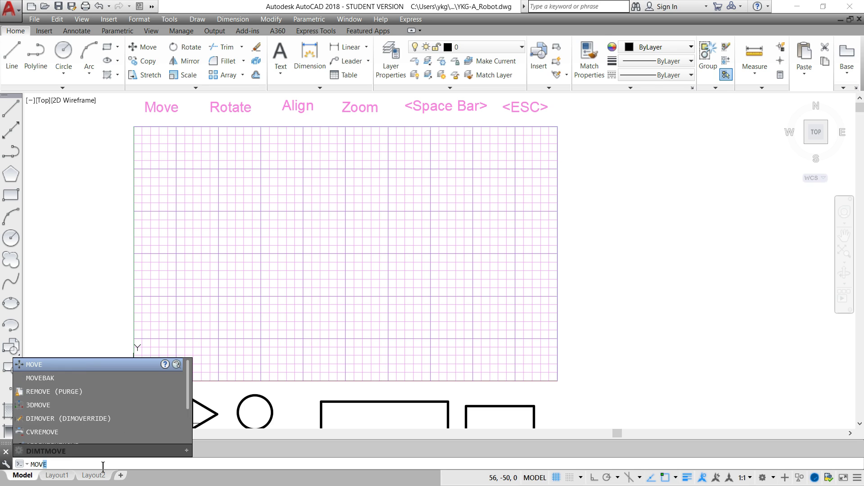
key("Return")
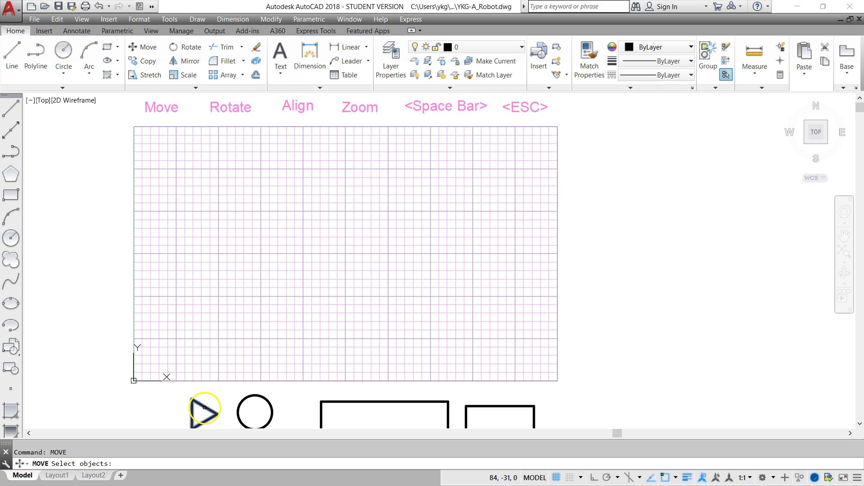
left_click(206, 408)
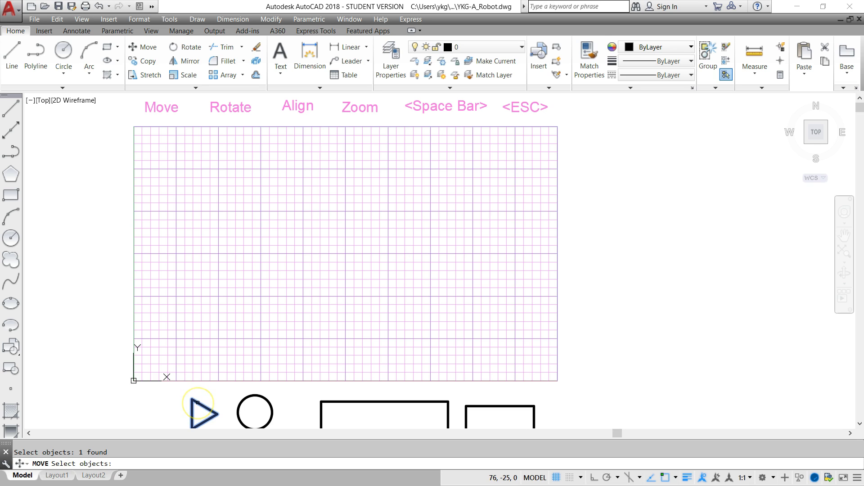
key("space")
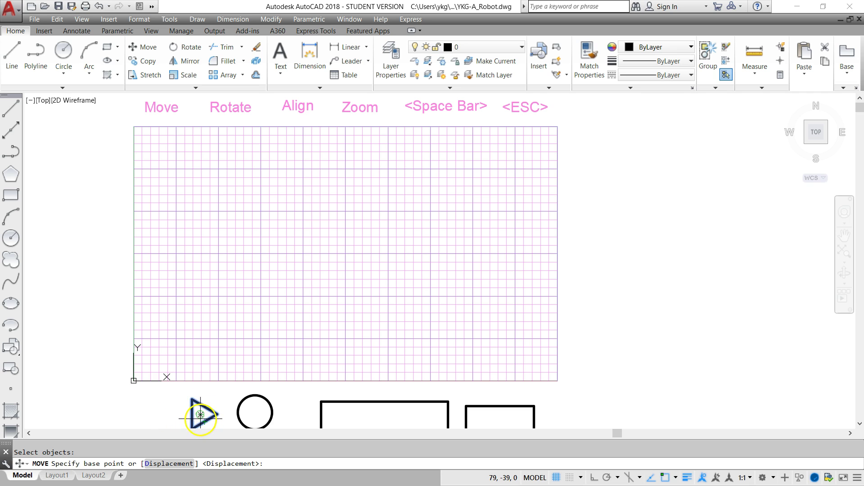
left_click(200, 414)
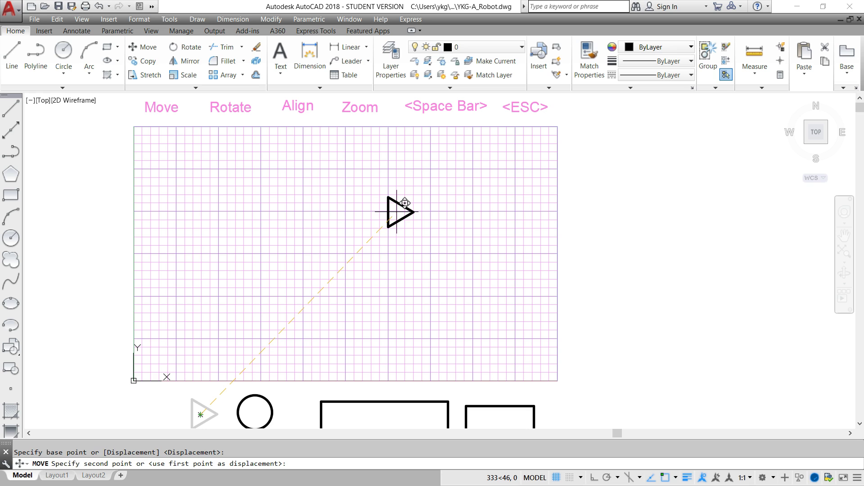
left_click(397, 212)
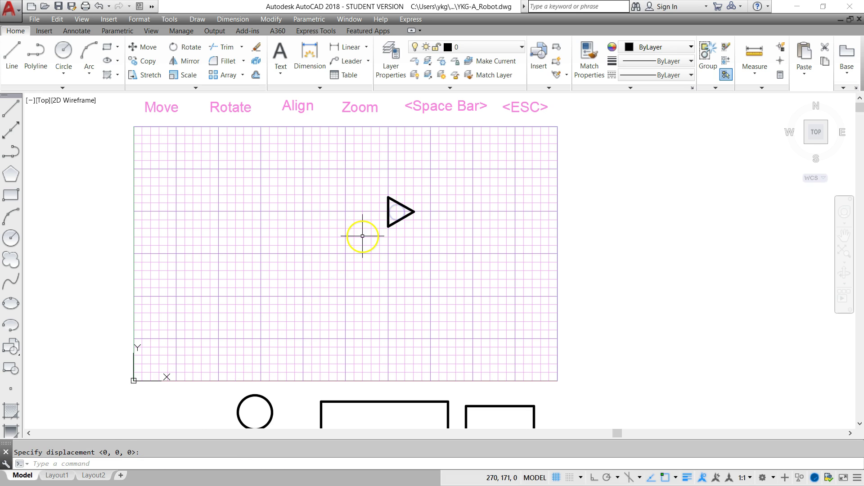
Step: Copy the triangle by its centre about 51 units horizontally to the left, making a second eye-like triangle in the same row
left_click(374, 186)
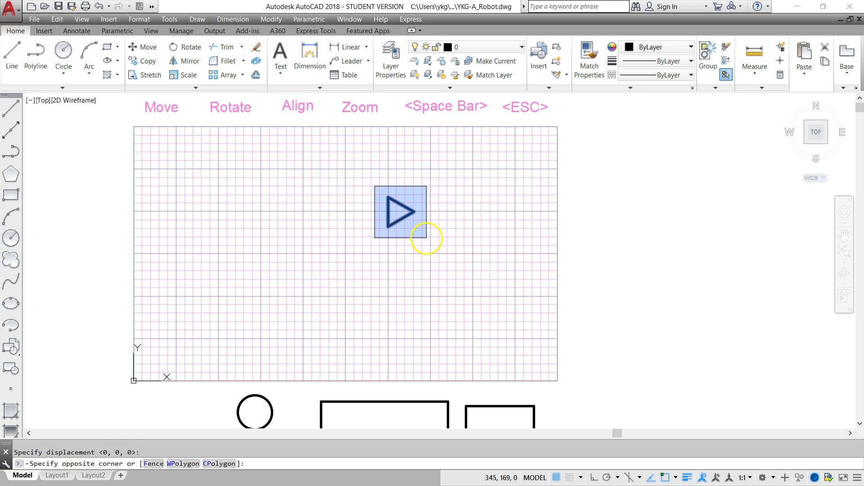
left_click(427, 238)
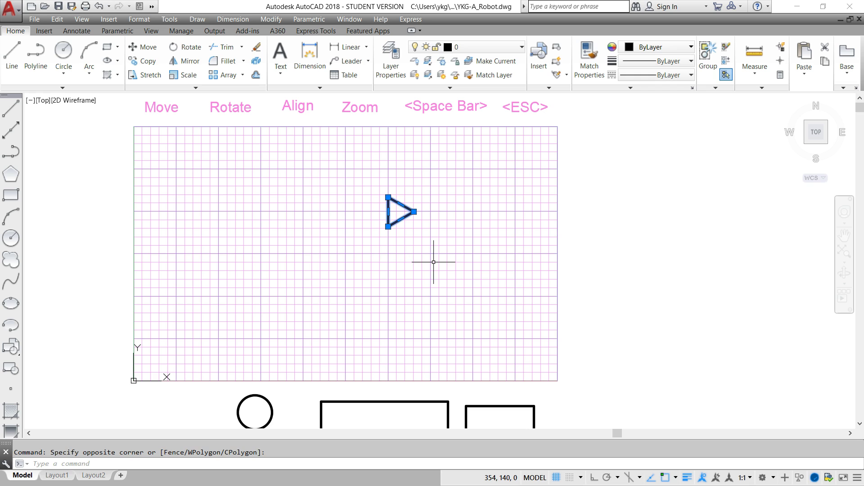
type("copy")
key("space")
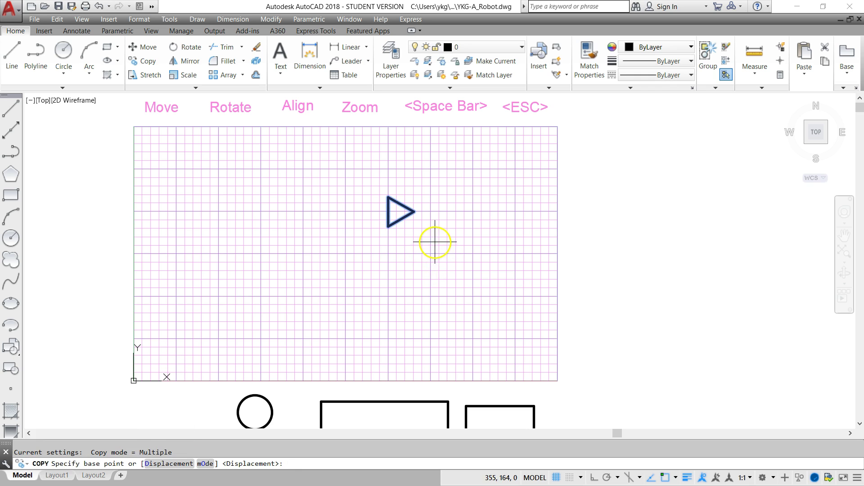
left_click(397, 211)
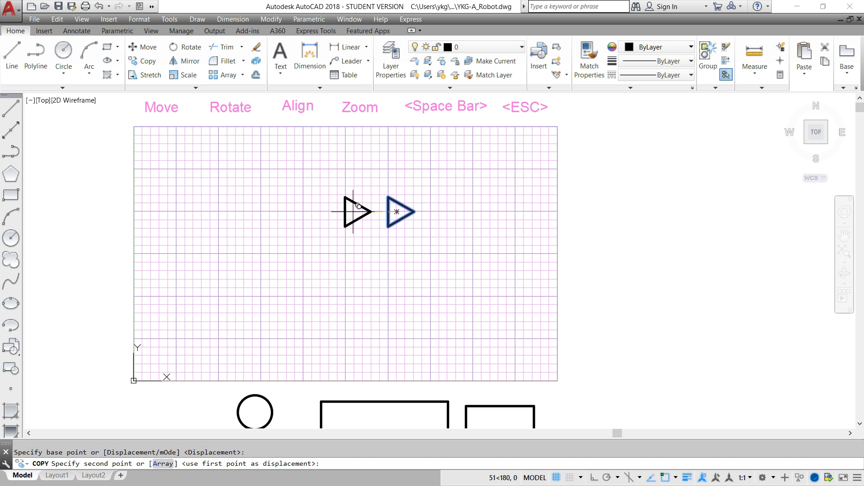
left_click(354, 211)
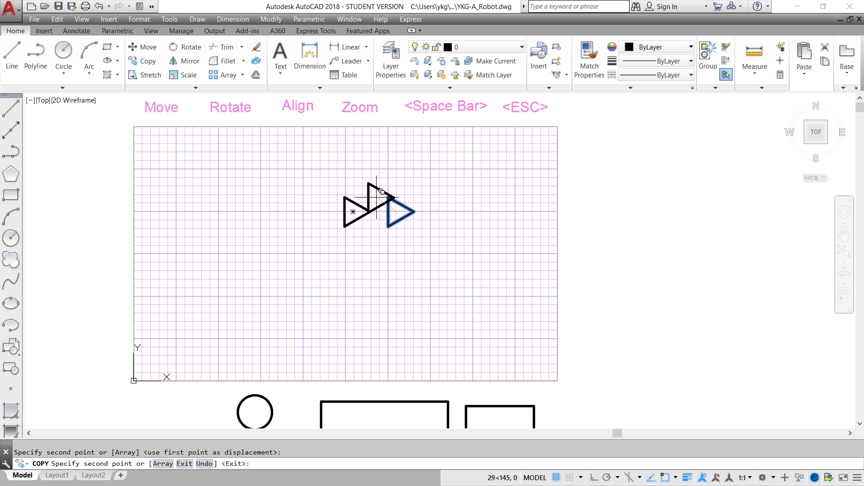
key("space")
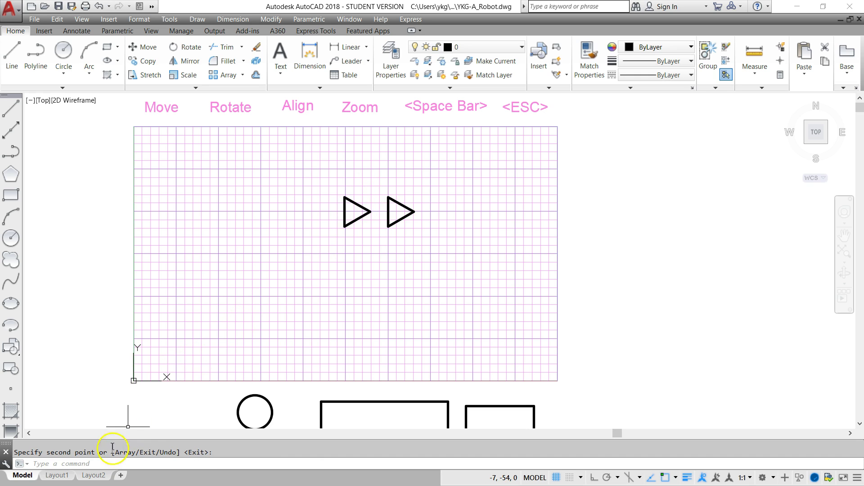
Step: Move the long rectangle by its centre about 196 units at 93° so it sits centred just below the two triangles
left_click(50, 464)
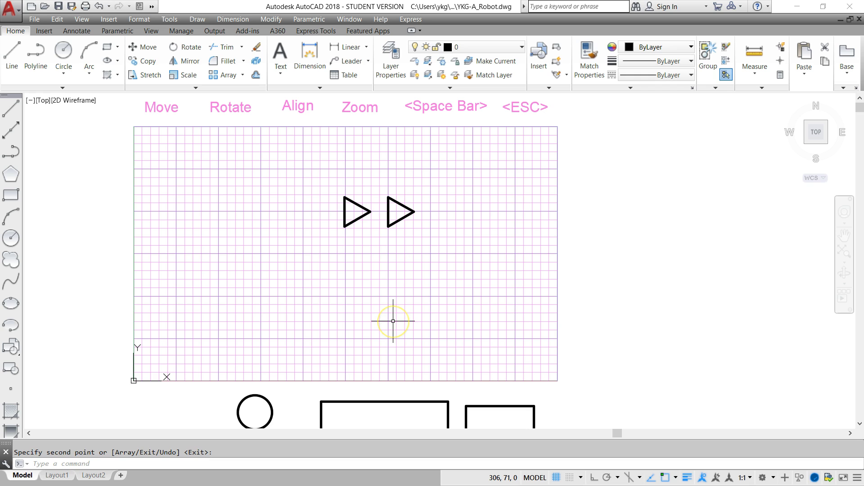
key("Return")
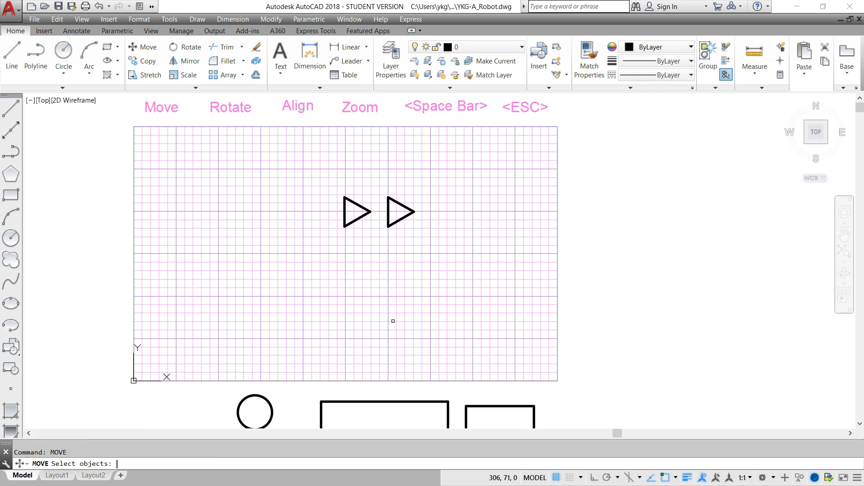
left_click(383, 402)
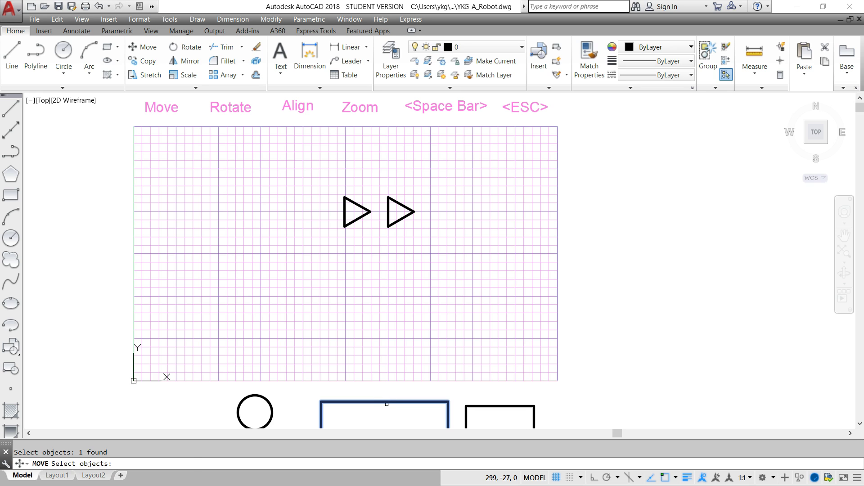
key("space")
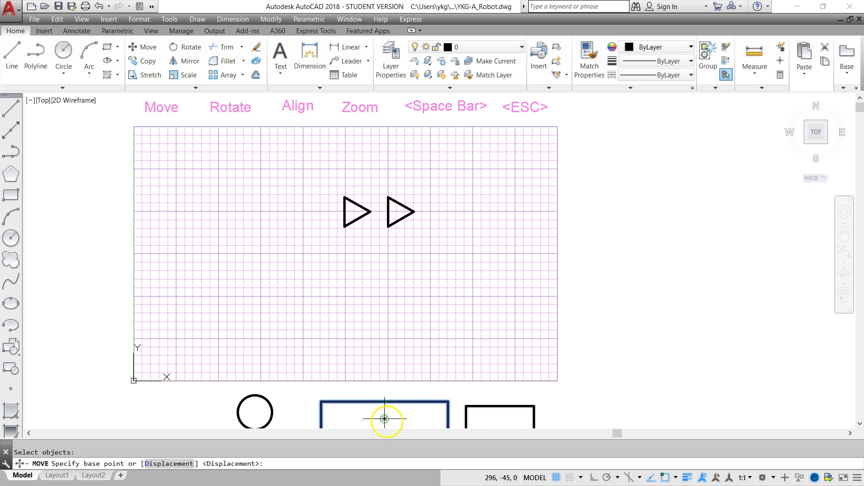
left_click(385, 418)
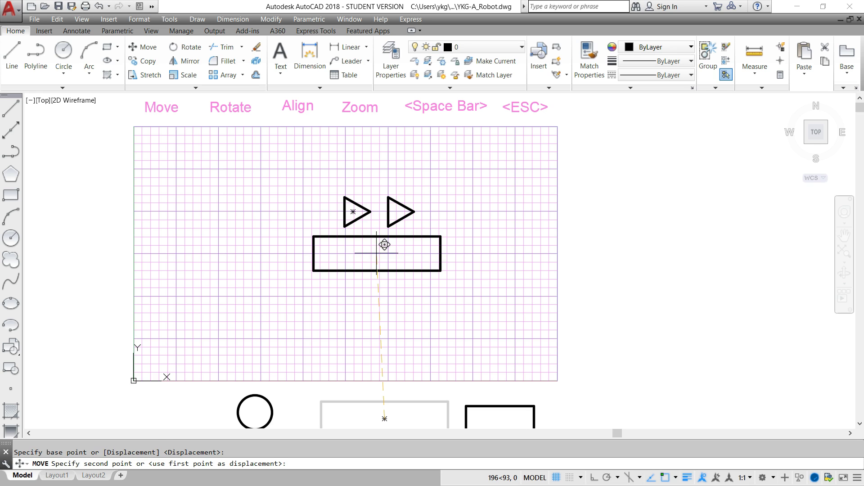
left_click(385, 245)
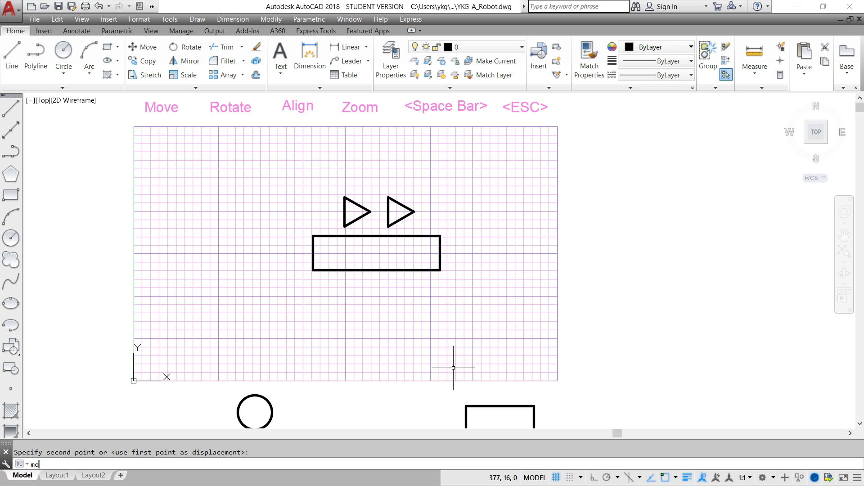
Step: Move the small rectangle by its centre about 251 units at 144° to just below the left part of the long rectangle
key("Return")
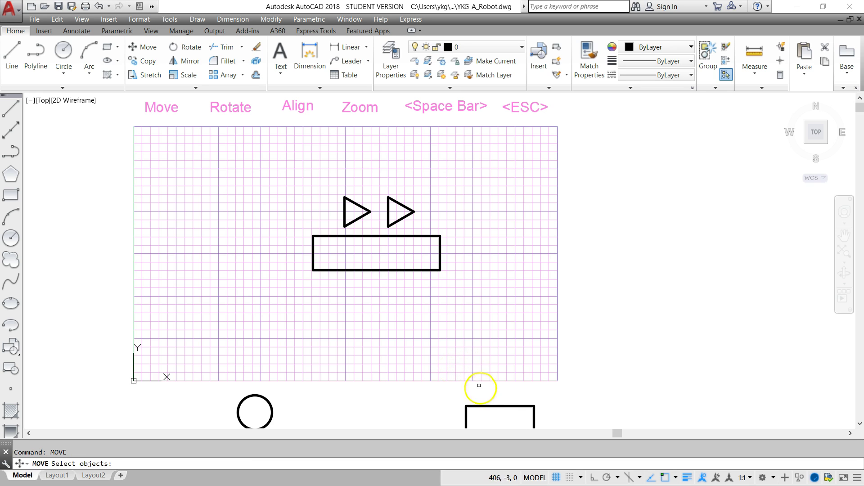
left_click(490, 406)
key("space")
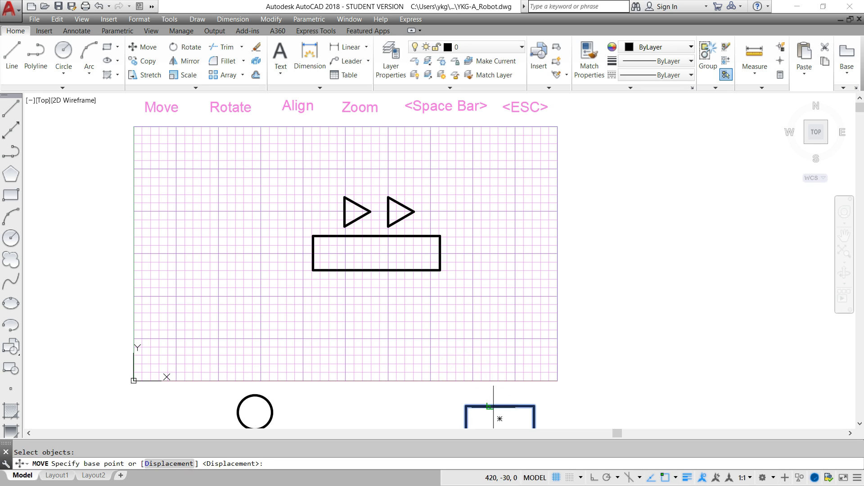
left_click(499, 419)
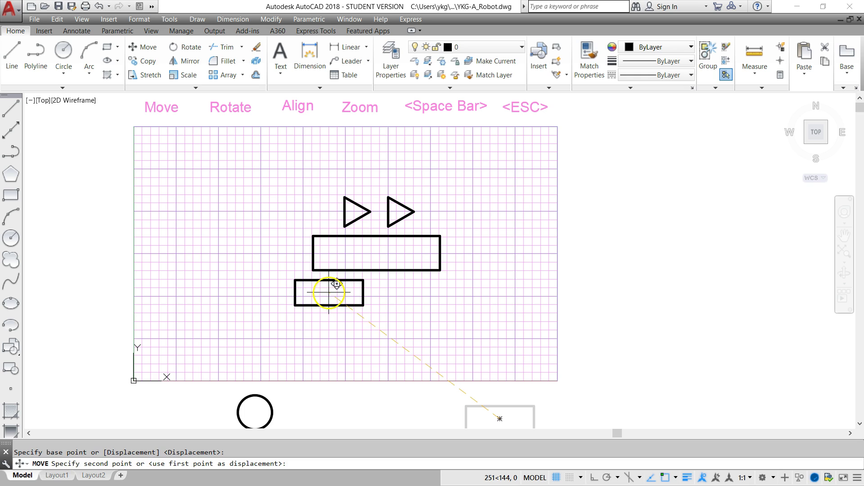
left_click(329, 292)
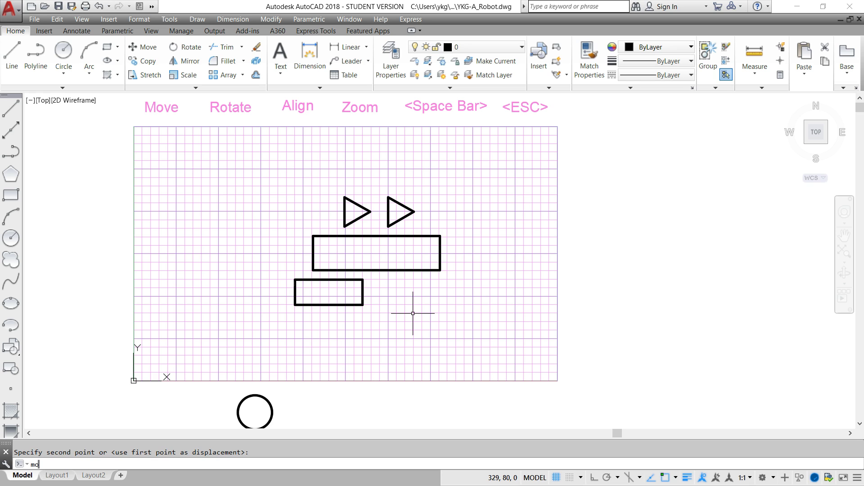
Step: Move the circle by its centre onto the centre of the left triangle
key("Return")
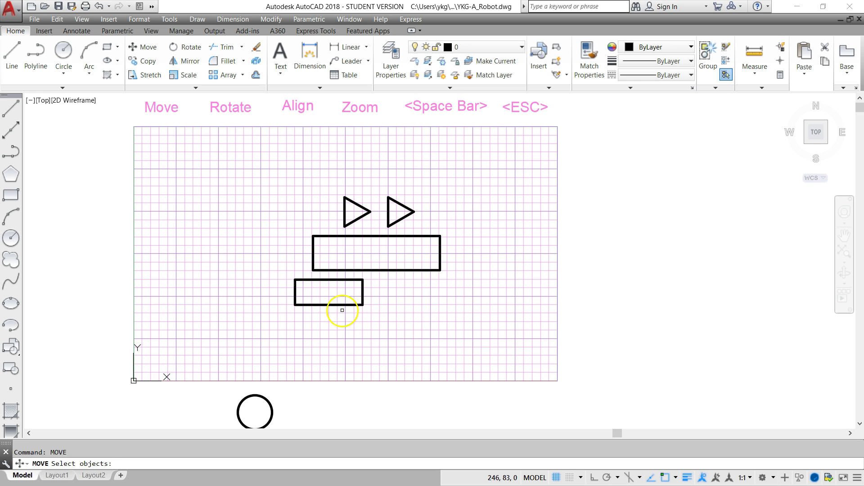
left_click(250, 397)
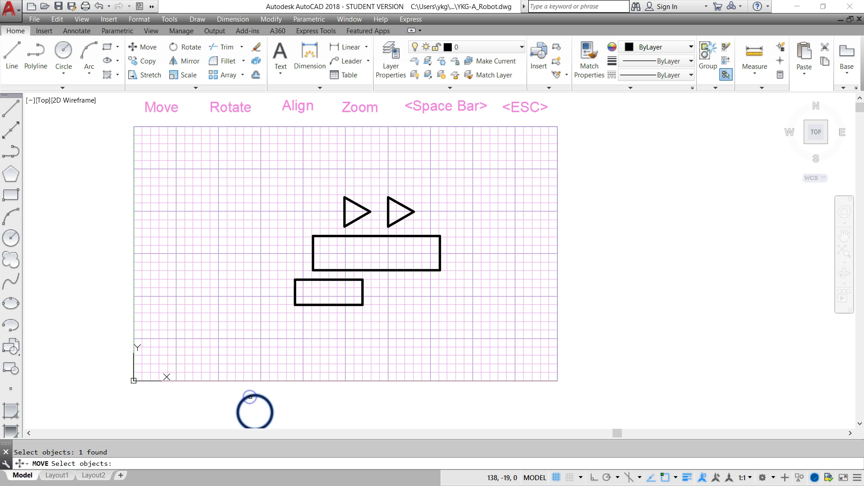
key("space")
left_click(255, 412)
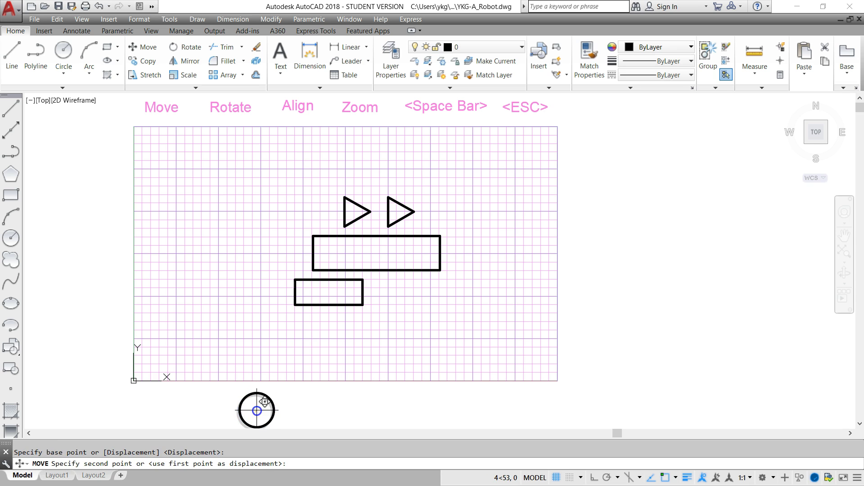
left_click(353, 211)
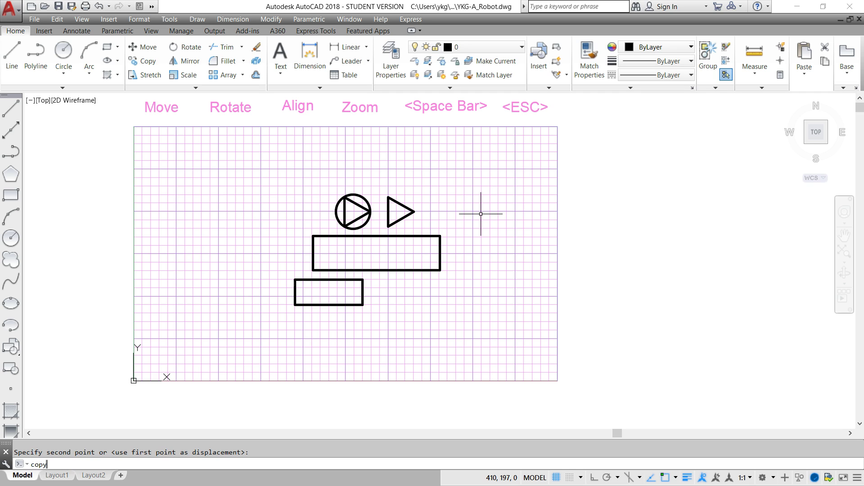
Step: Copy the circle by its centre onto the centre of the right triangle
key("Return")
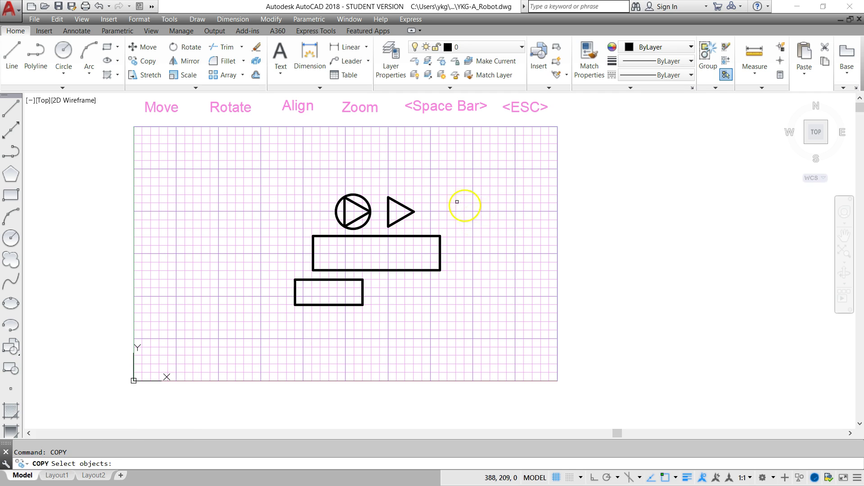
left_click(364, 197)
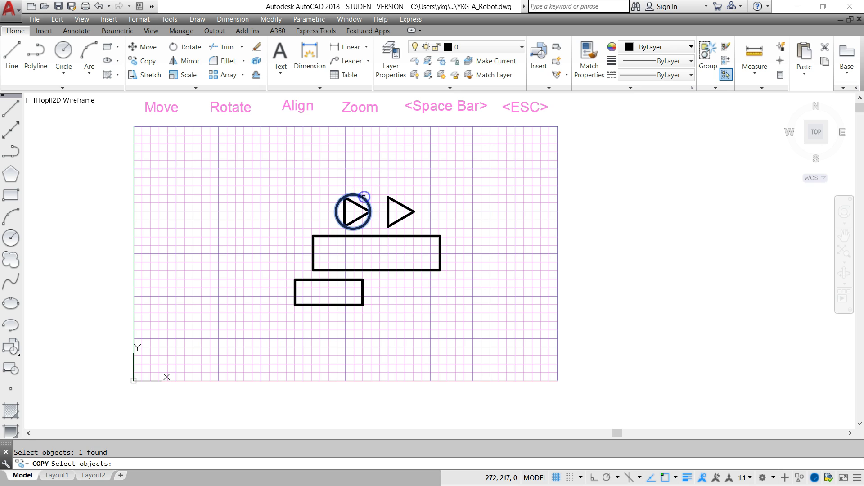
key("space")
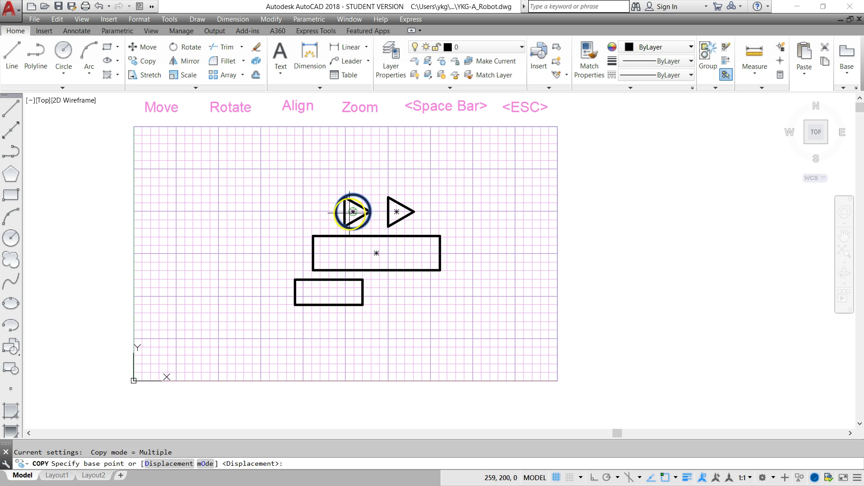
left_click(353, 212)
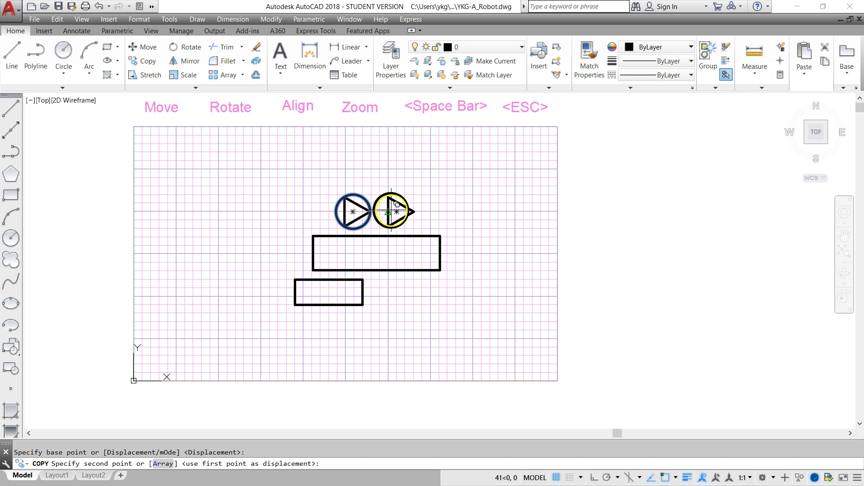
left_click(396, 212)
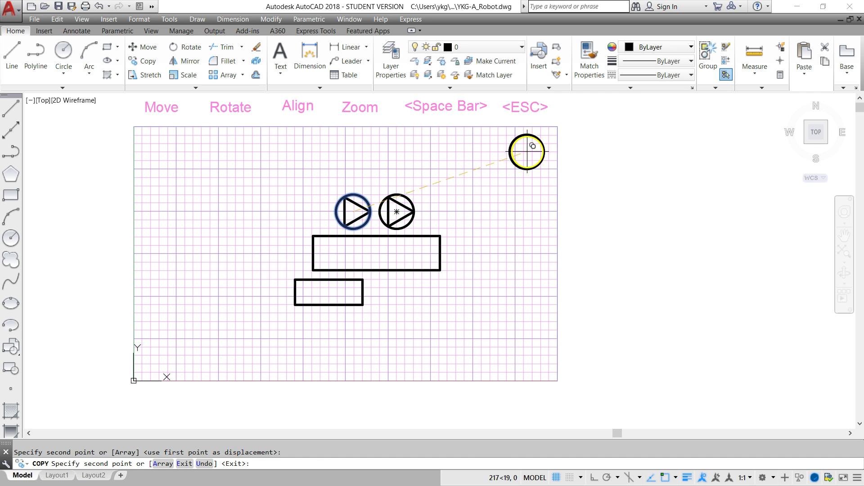
key("Escape")
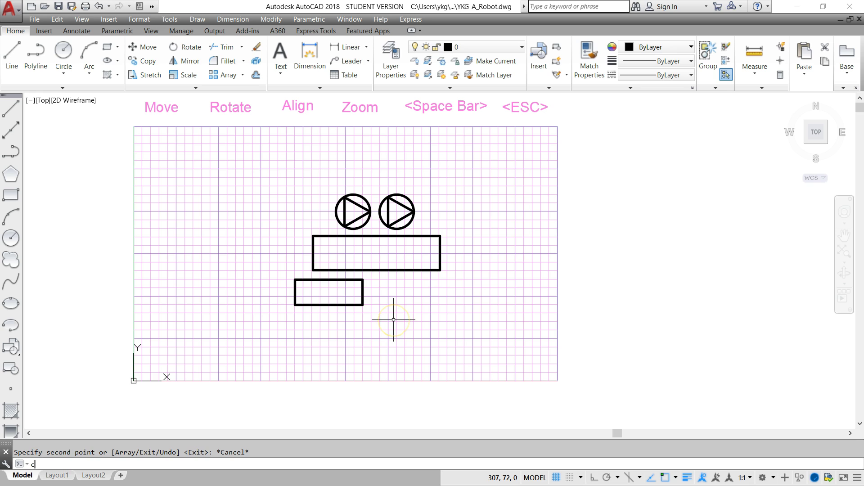
Step: Copy the small rectangle by its centre about 106 units to the right, below the right part of the long rectangle
type("y")
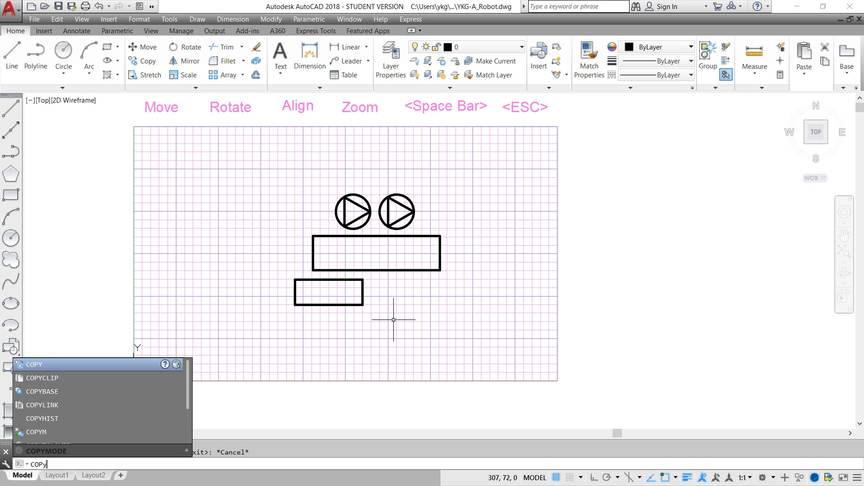
key("space")
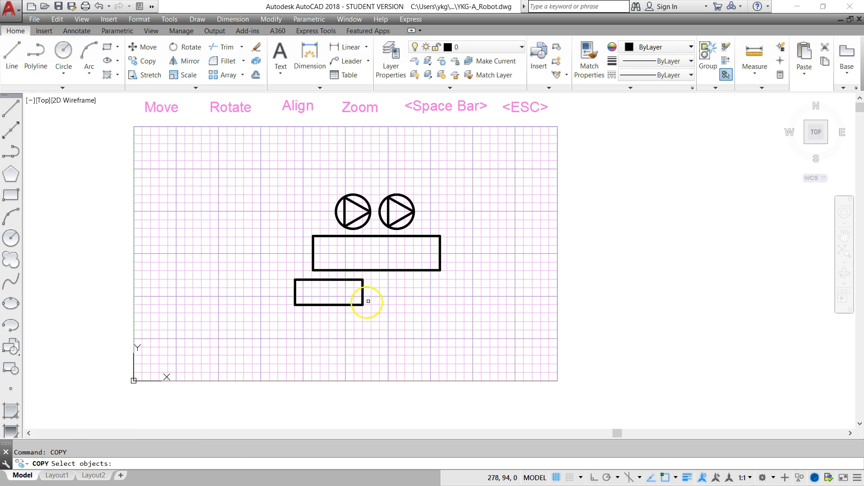
left_click(355, 306)
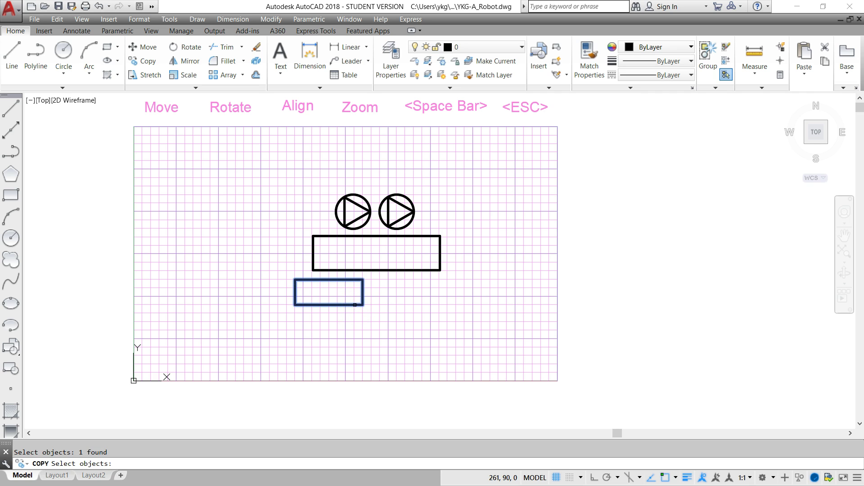
key("space")
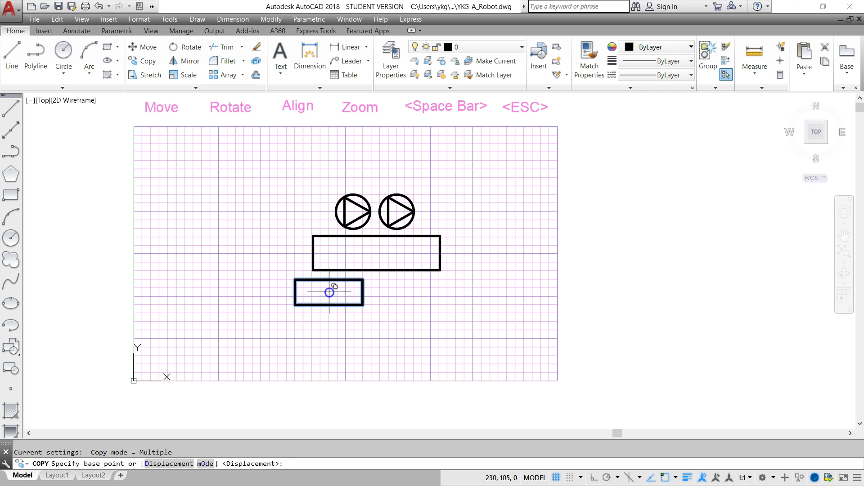
left_click(329, 292)
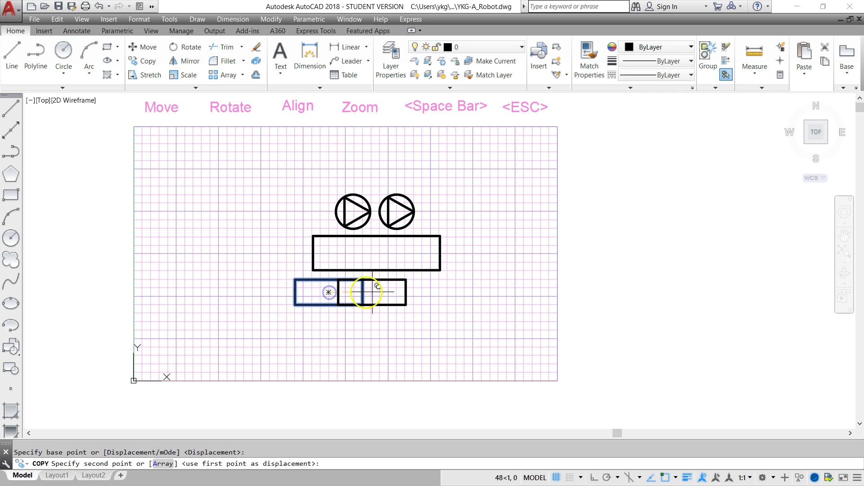
left_click(419, 291)
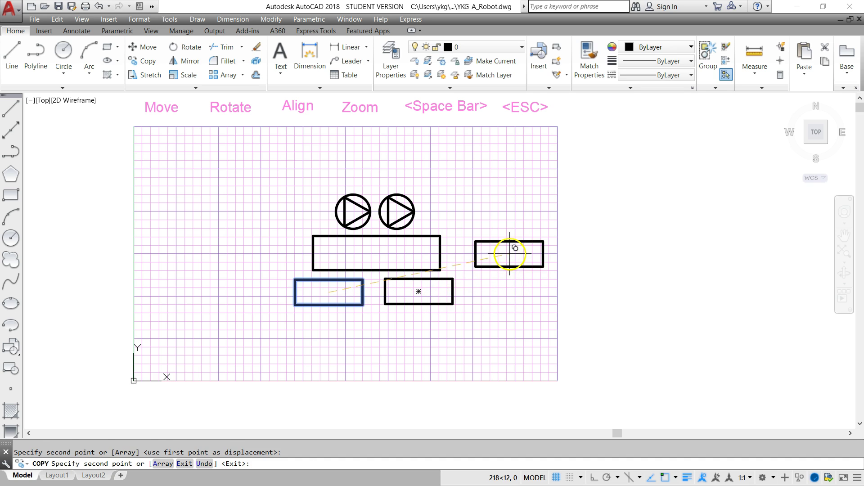
key("Escape")
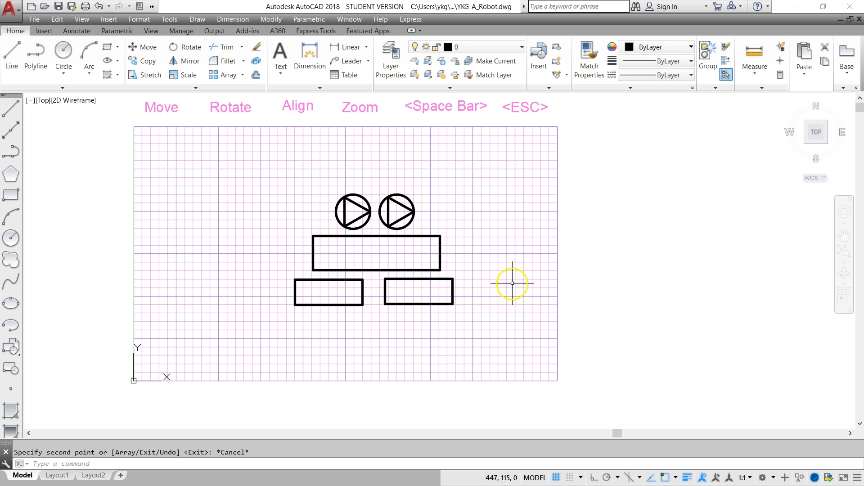
Step: Copy the long rectangle by its centre twice, once just above the two circles and once just below the two small rectangles
key("space")
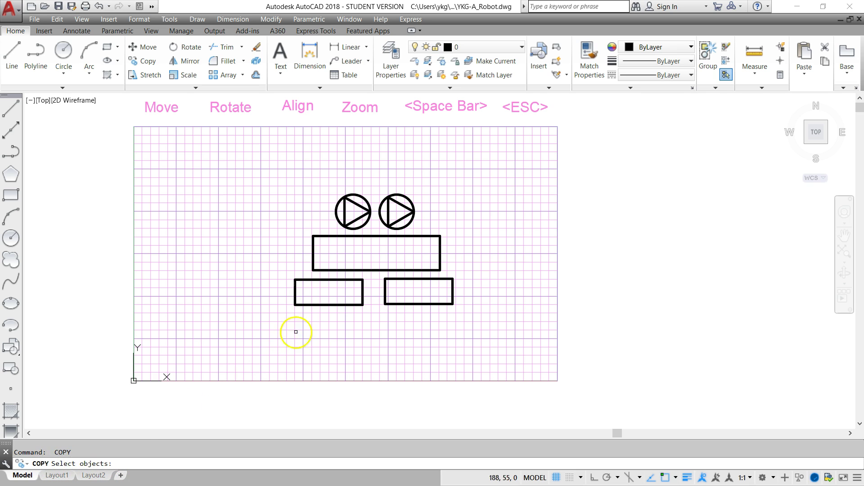
left_click(371, 236)
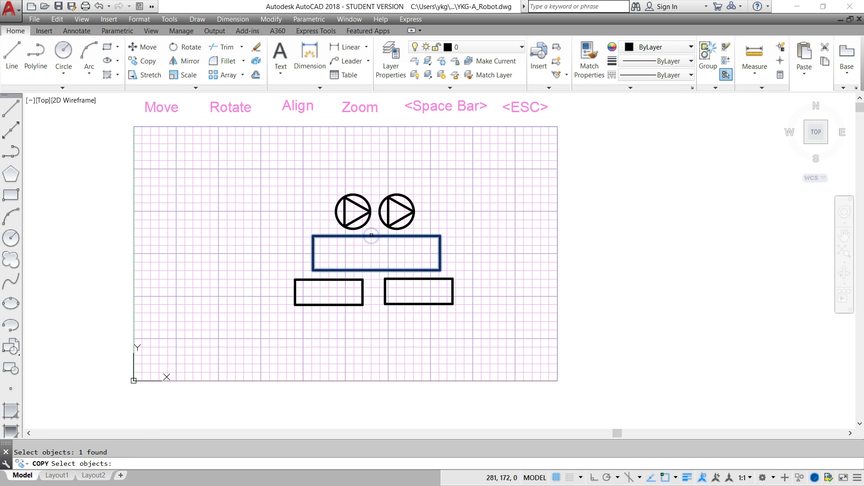
key("space")
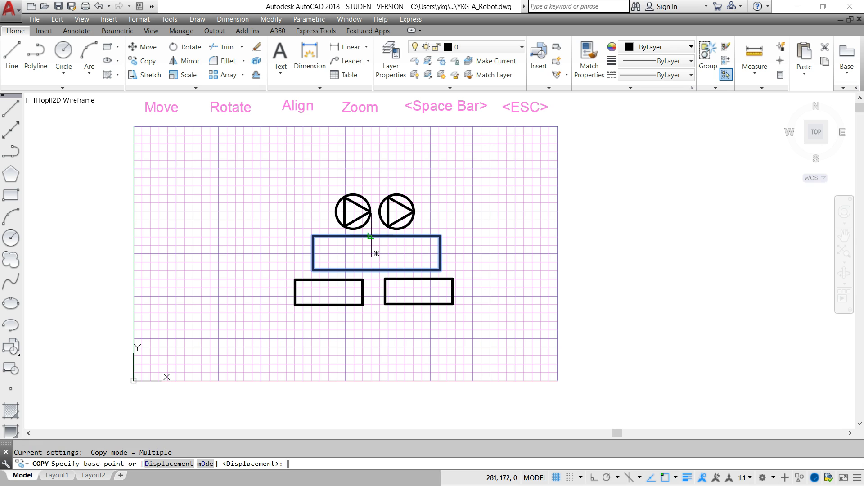
left_click(376, 252)
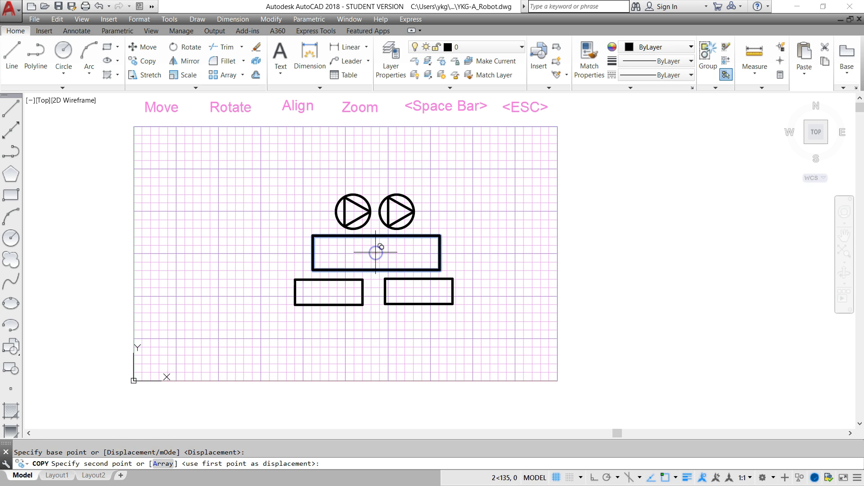
left_click(374, 169)
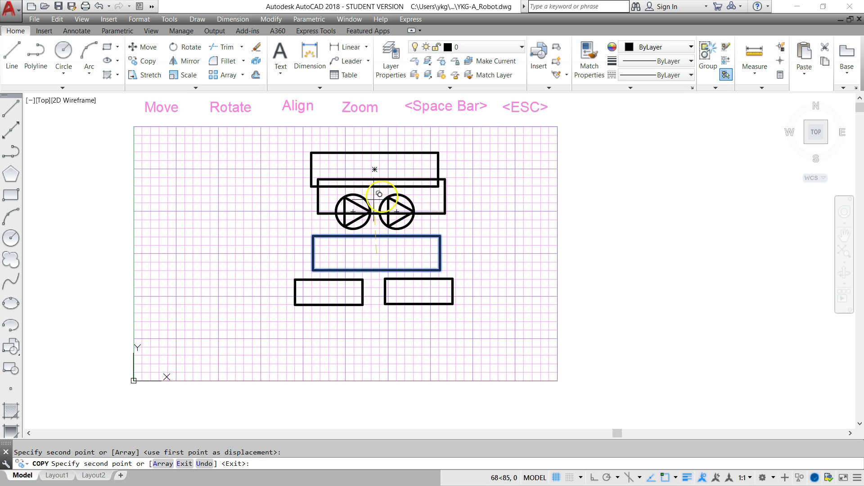
left_click(378, 332)
key("Escape")
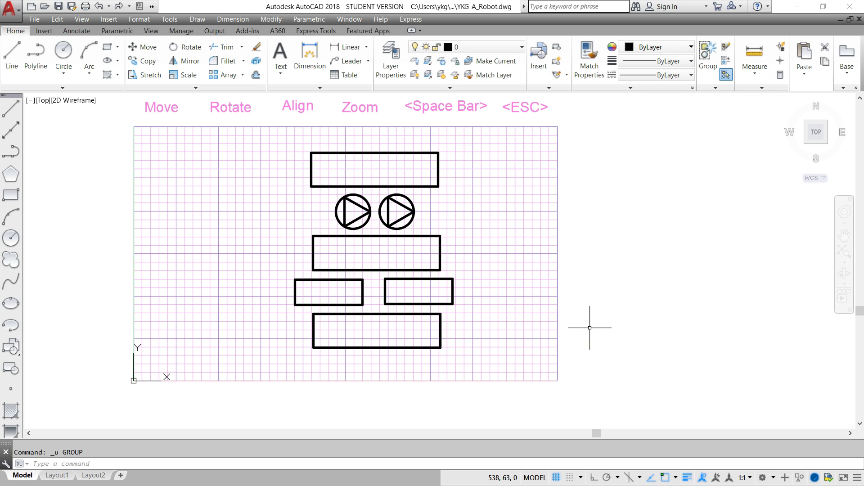
Step: Rotate the left small rectangle 90° about its centre so it stands upright
type("tate")
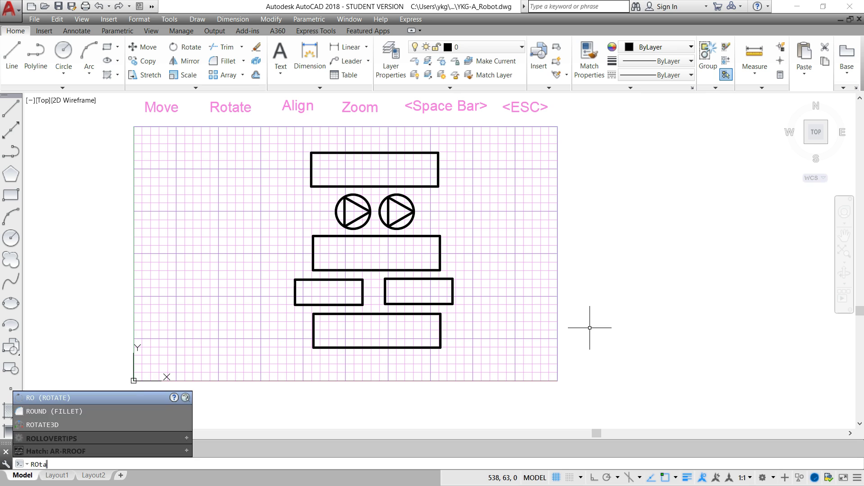
key("Return")
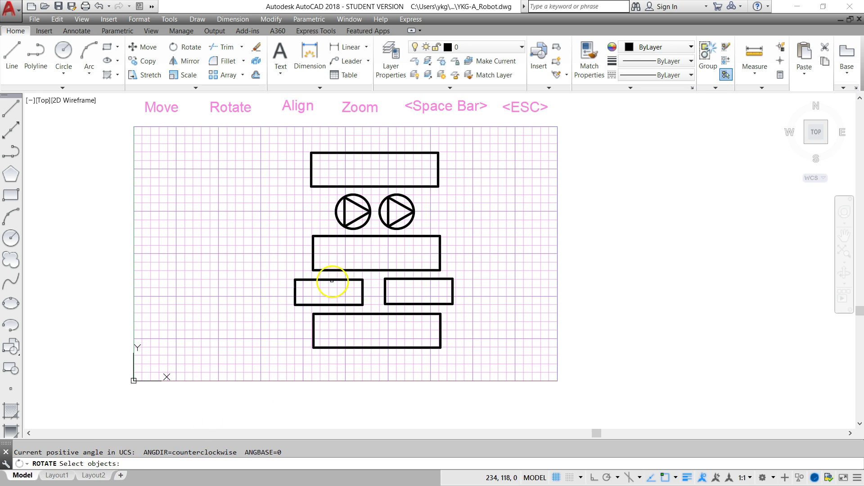
left_click(332, 280)
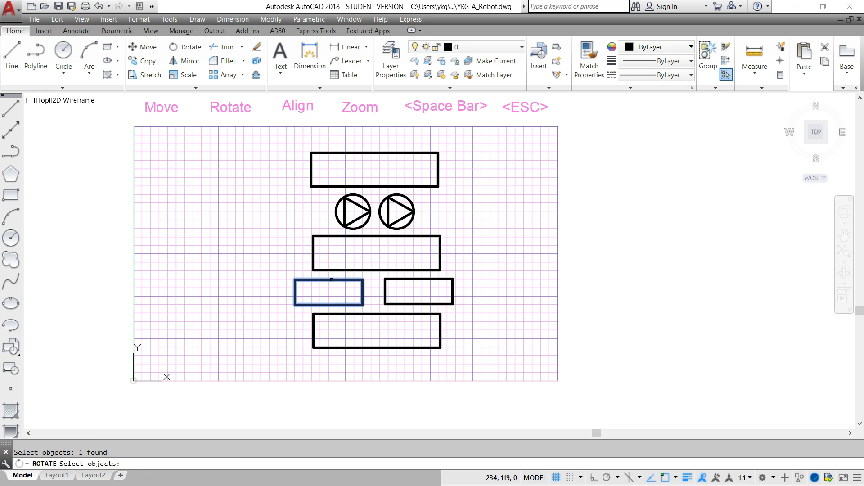
key("space")
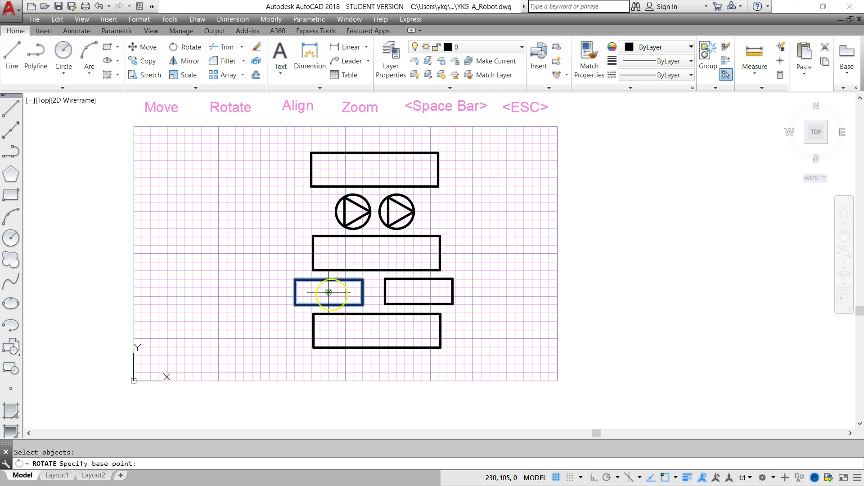
left_click(329, 292)
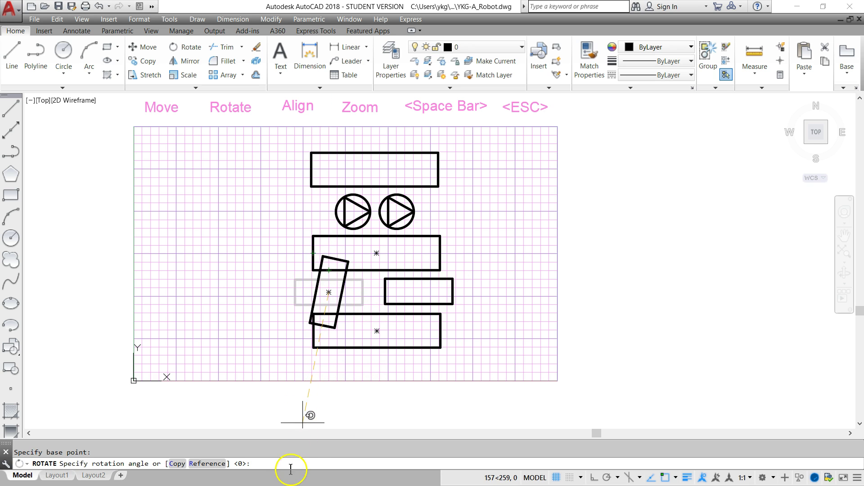
left_click(258, 464)
key("Return")
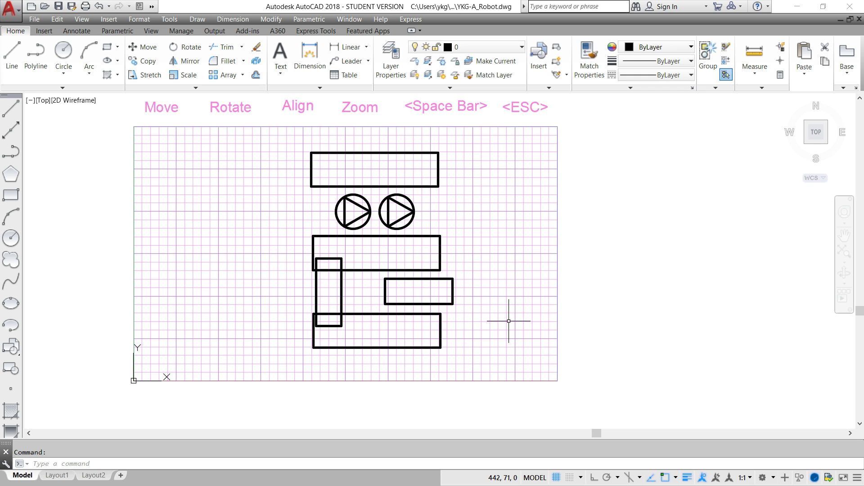
Step: Rotate the right small rectangle 90° about its centre so it stands upright
type("ro")
key("space")
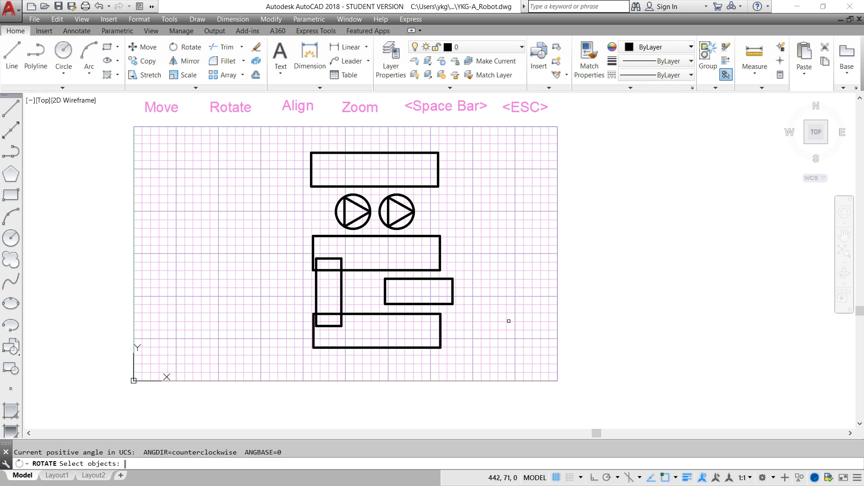
left_click(451, 304)
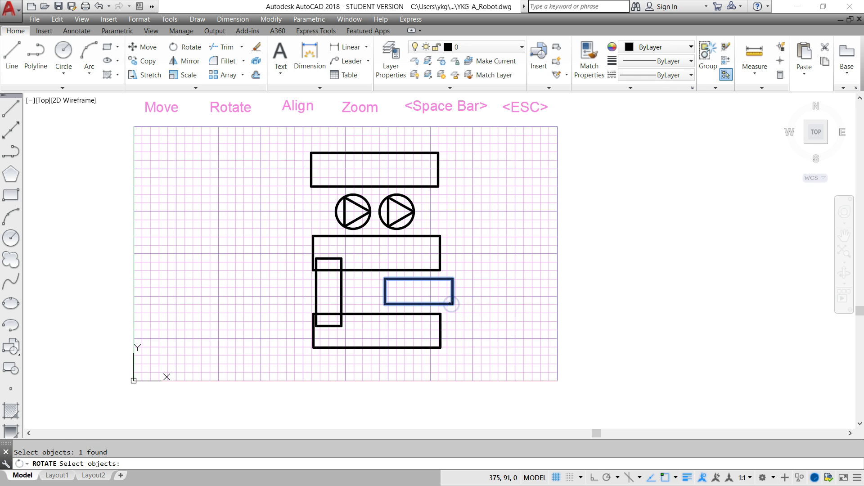
key("space")
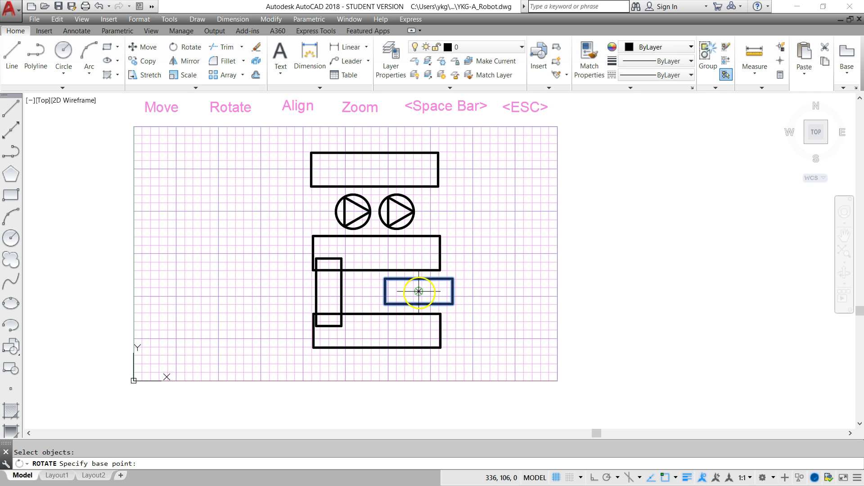
left_click(418, 292)
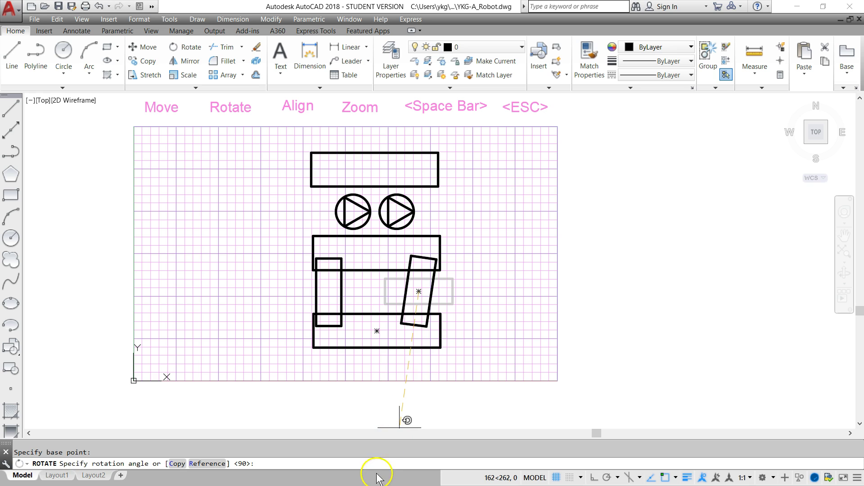
left_click(270, 464)
key("Return")
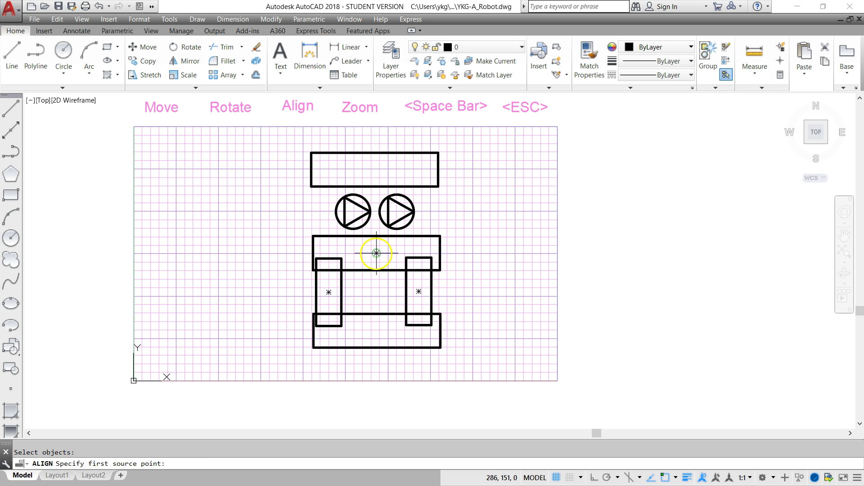
Step: Try a three-point Align onto the middle long rectangle's top edge, and undo the two small rectangles' rotations
left_click(376, 253)
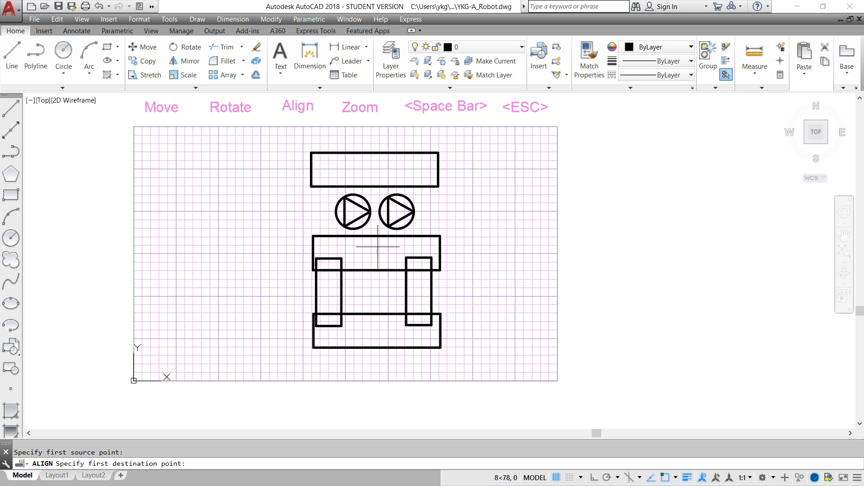
left_click(377, 236)
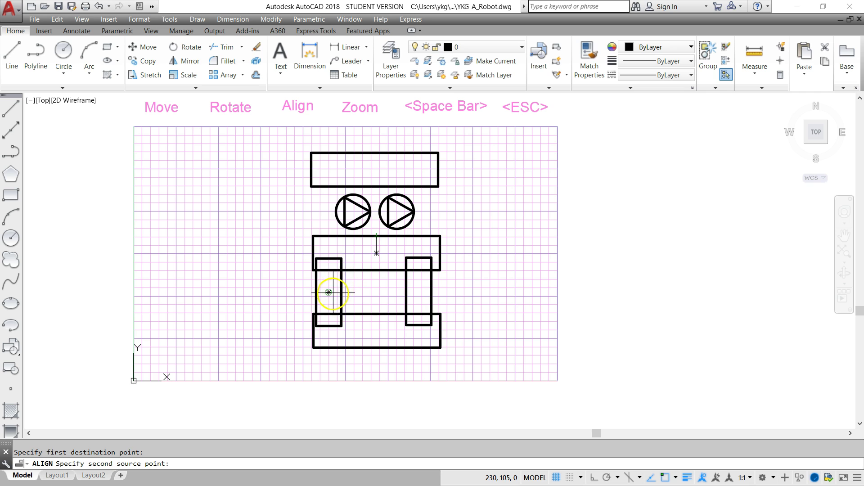
left_click(330, 294)
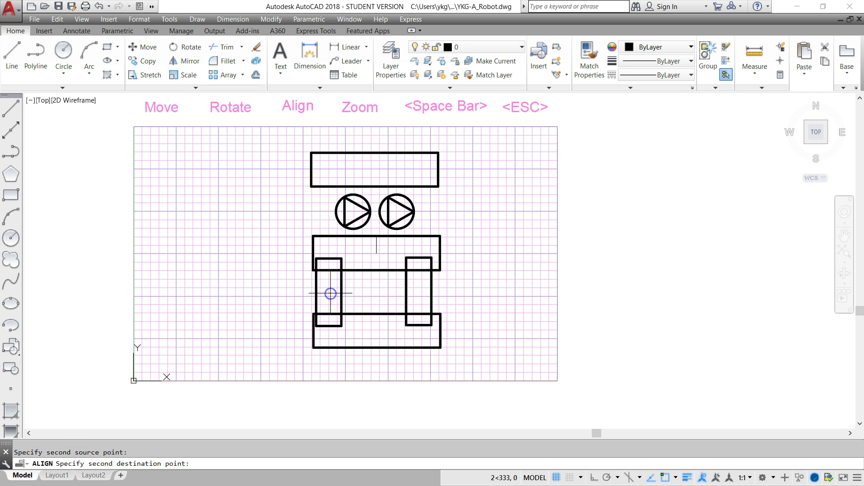
left_click(328, 236)
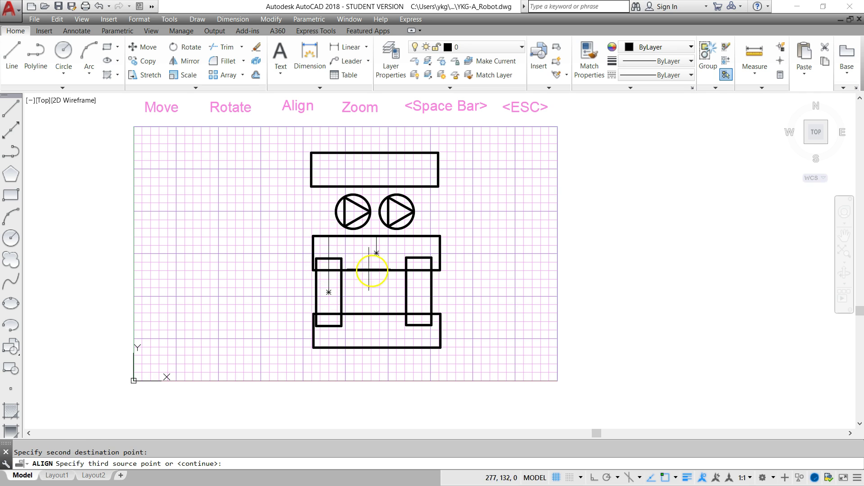
left_click(418, 292)
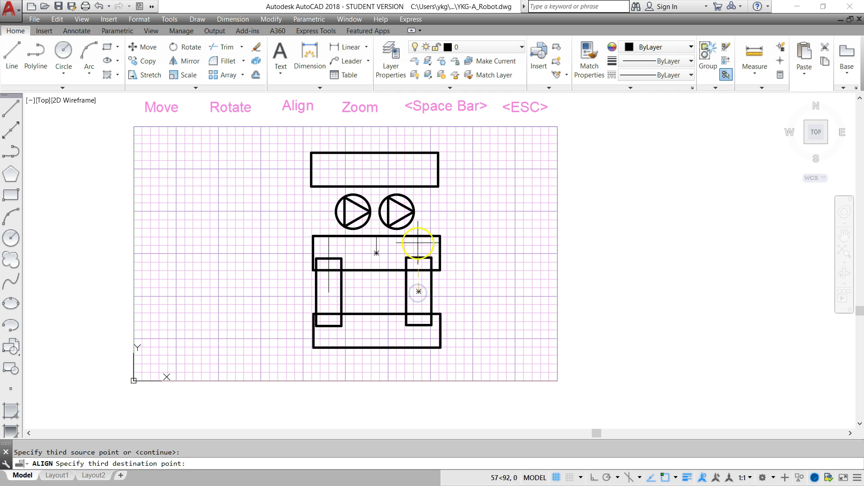
left_click(419, 237)
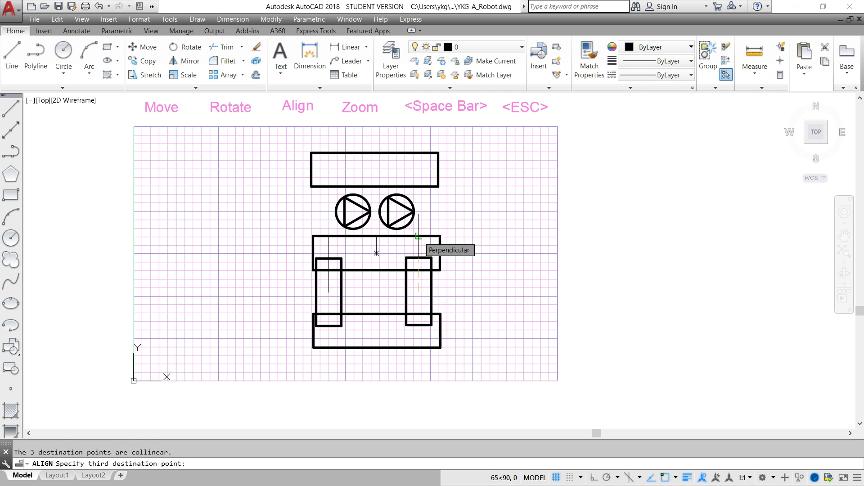
key("space")
key("Escape")
key("ctrl+z")
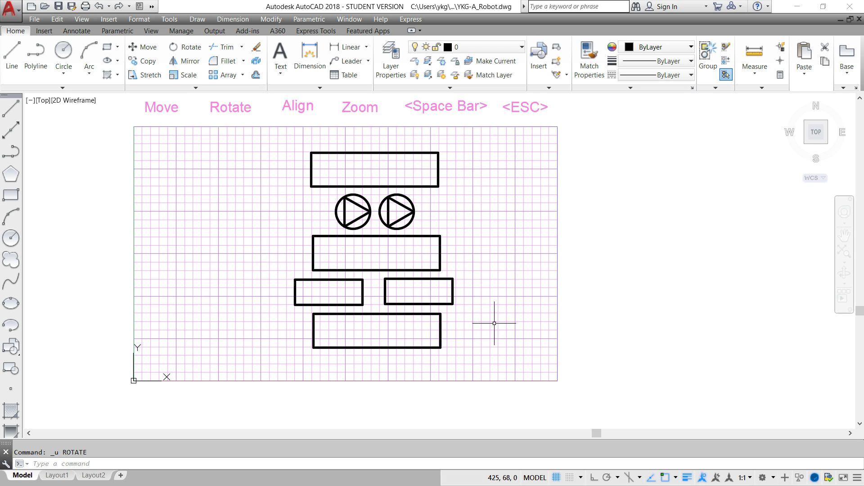
Step: Rotate the left horizontal small rectangle 90° about its centre so it stands upright
type("ROTATe")
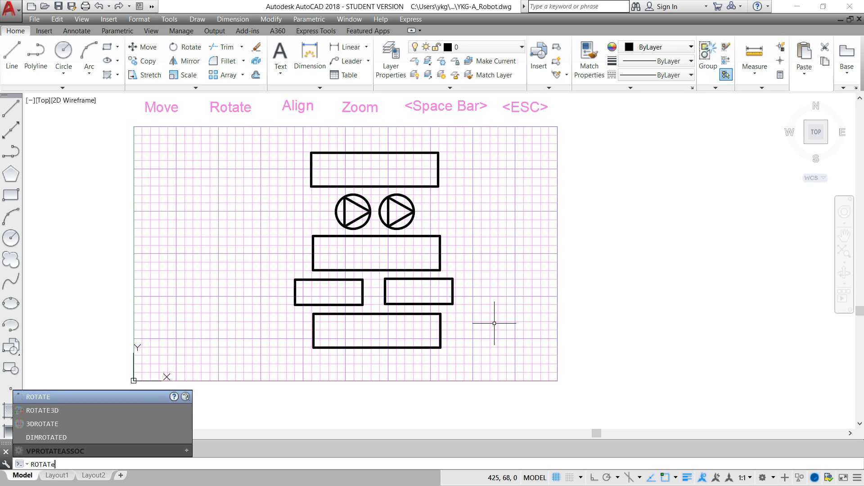
key("space")
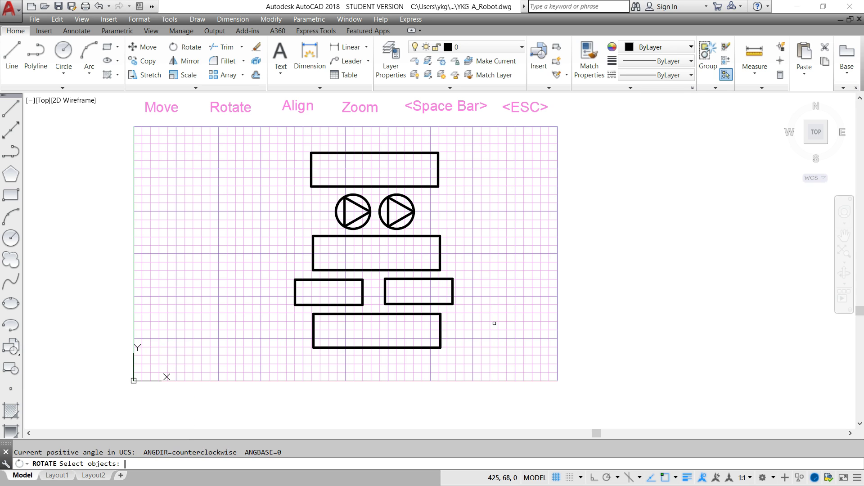
left_click(337, 279)
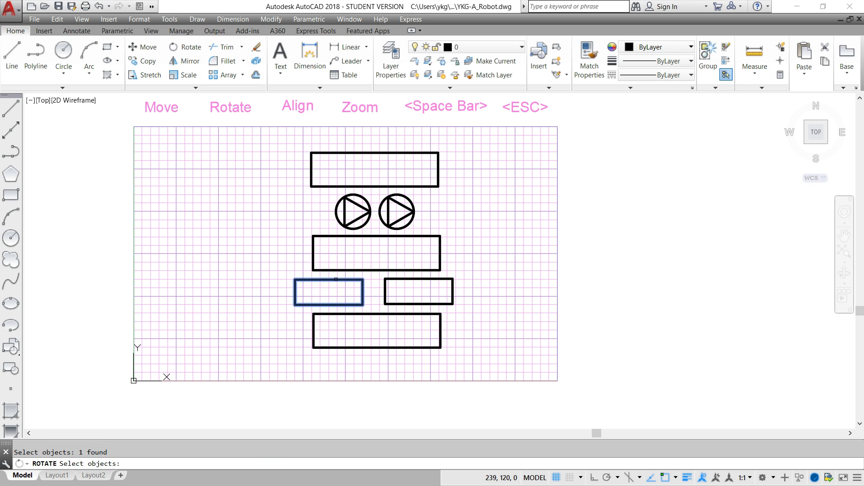
key("space")
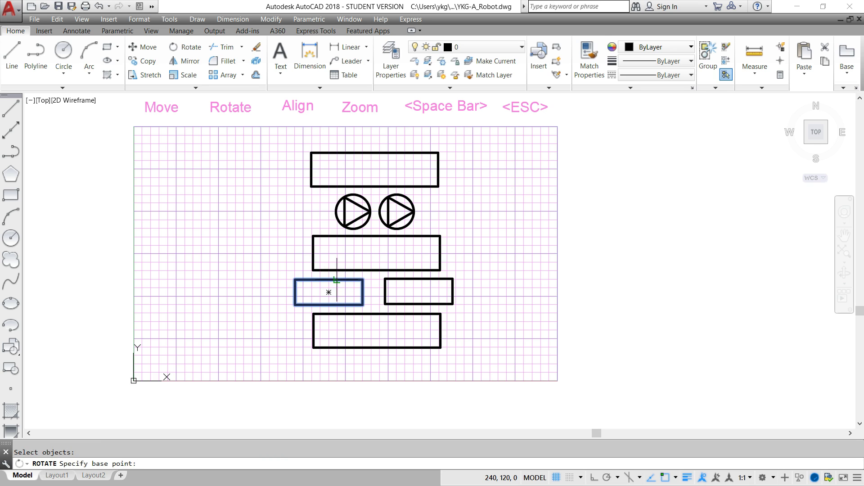
left_click(329, 293)
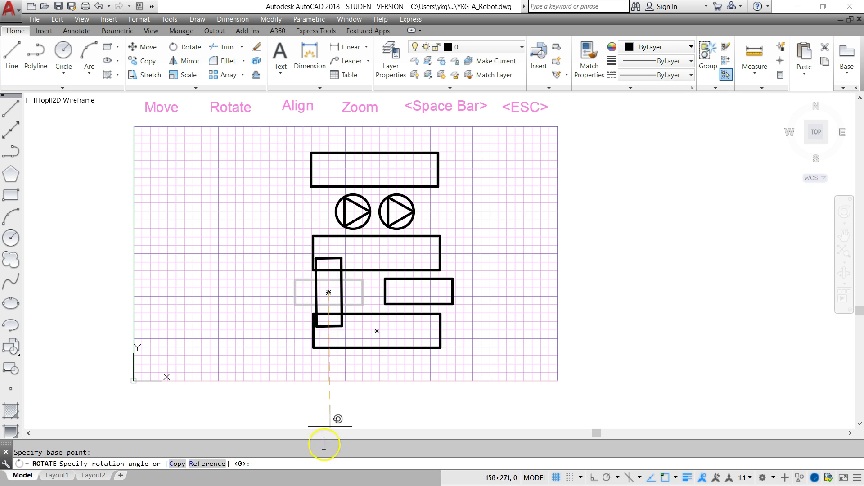
left_click(312, 465)
key("Return")
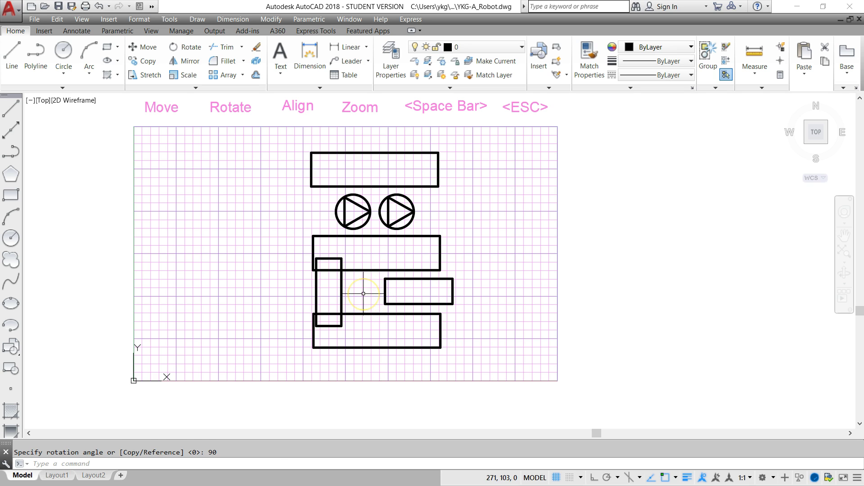
Step: Rotate the remaining horizontal small rectangle by the default 90° about its centre
key("space")
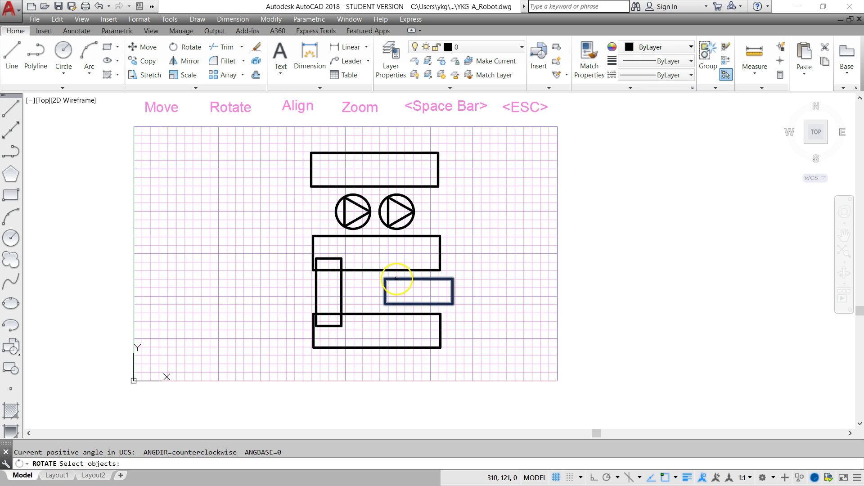
left_click(396, 278)
key("space")
left_click(419, 292)
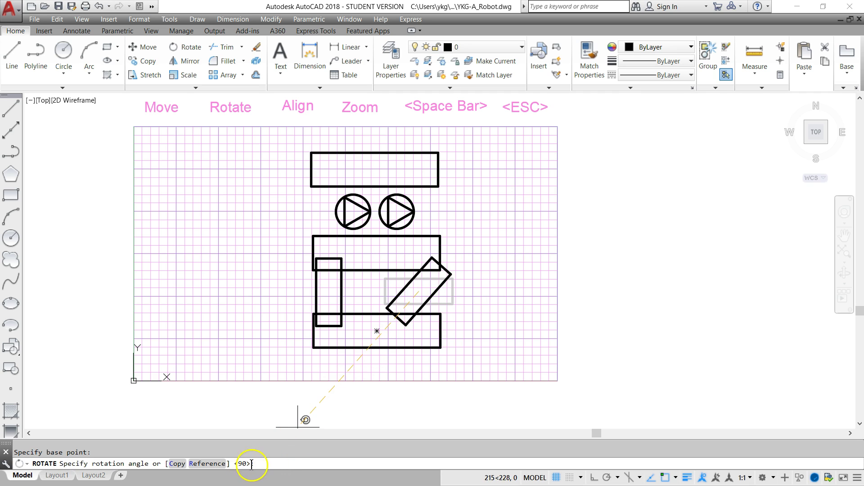
key("space")
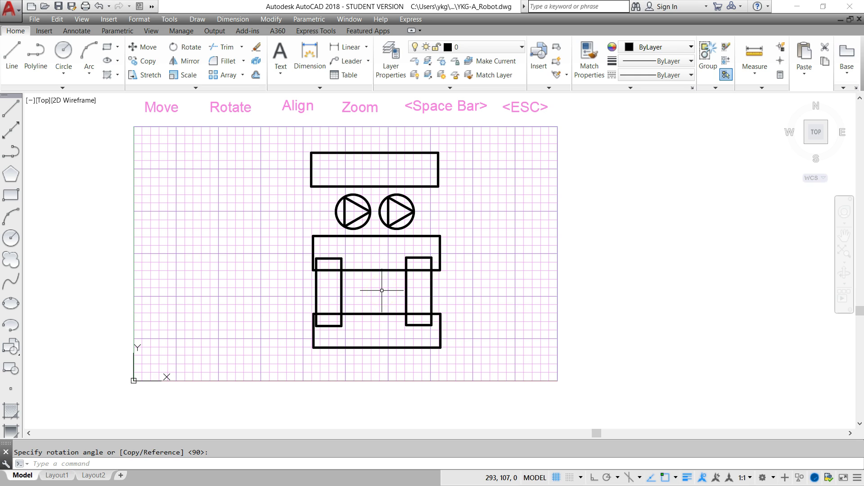
Step: Align the left upright rectangle by its top-edge midpoint straight up onto the top edge of the middle long rectangle
type("al")
key("space")
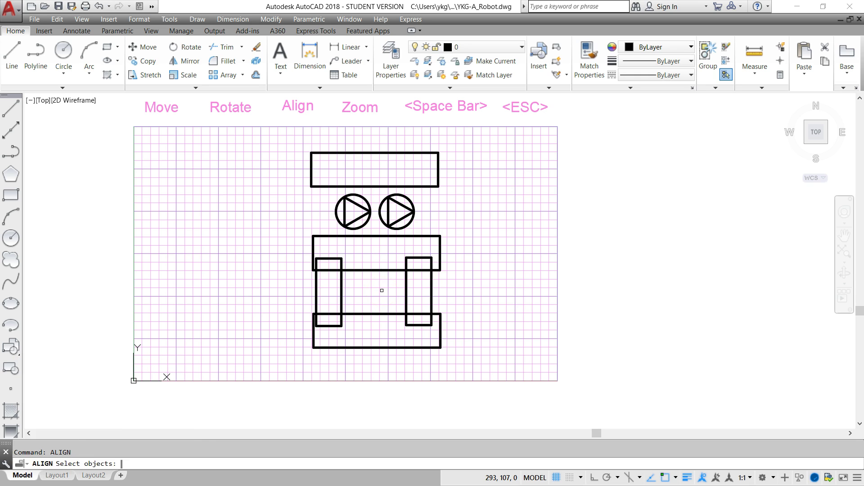
left_click(342, 283)
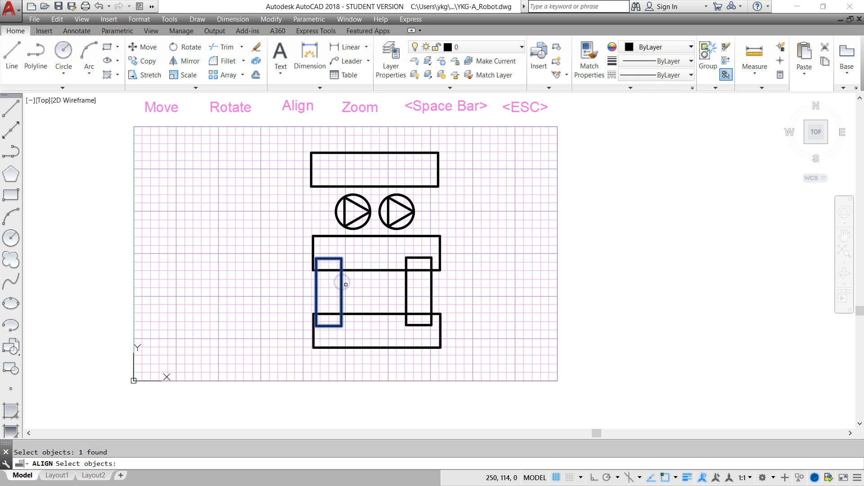
key("space")
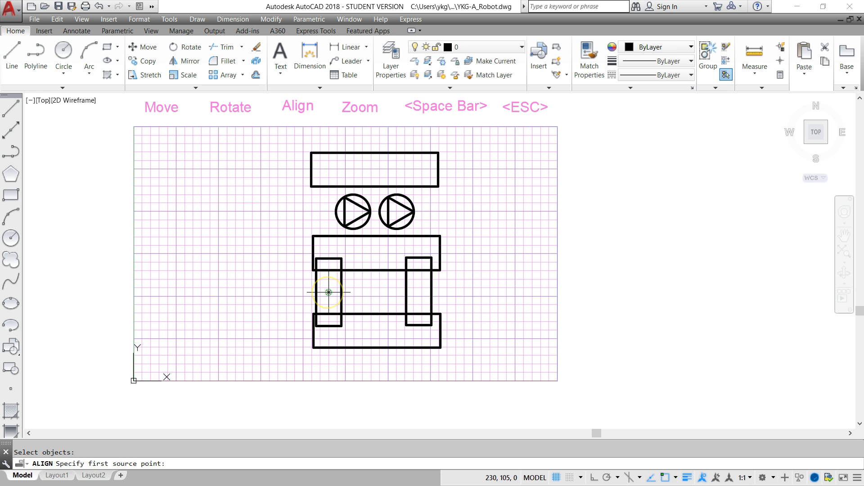
left_click(329, 292)
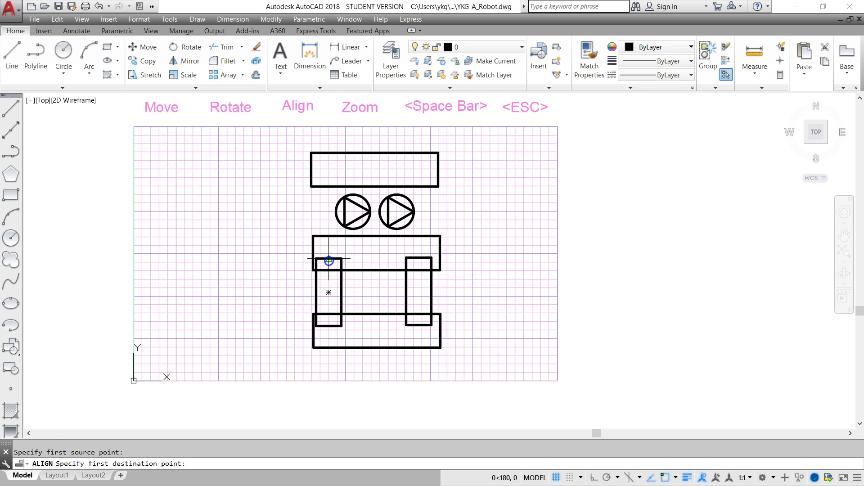
left_click(329, 236)
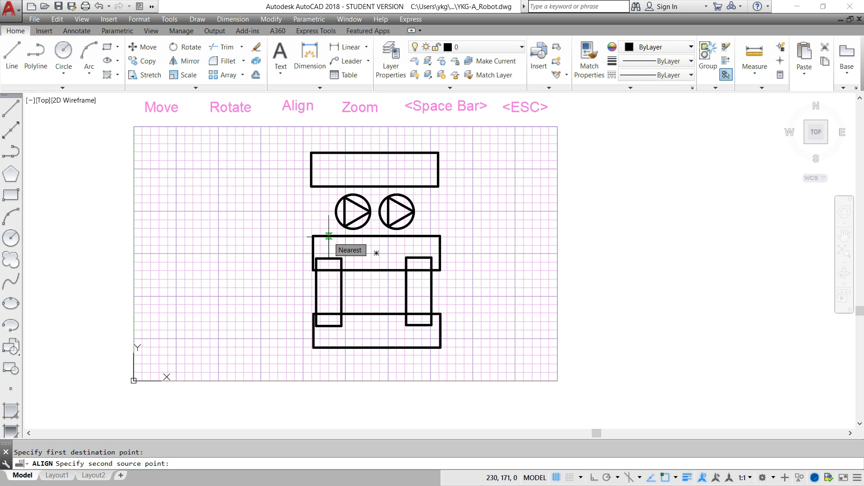
key("space")
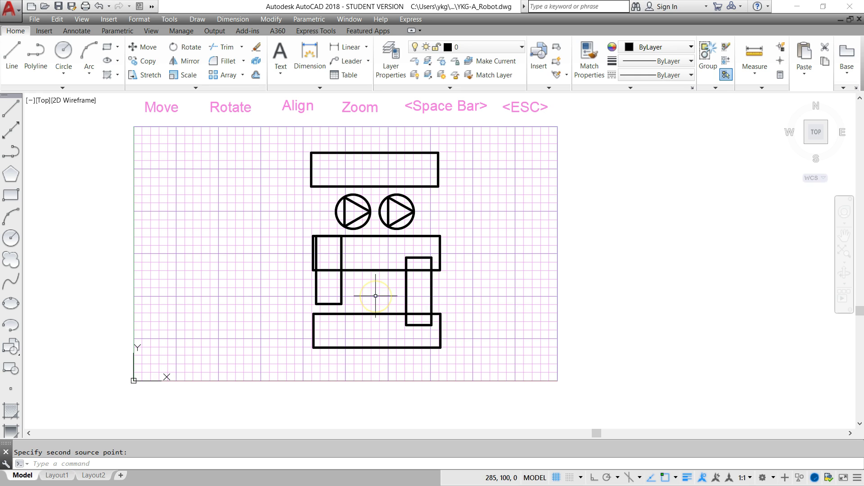
key("Escape")
Step: Align the right upright rectangle by its top-edge midpoint straight up onto the middle long rectangle's top edge
key("space")
left_click(405, 289)
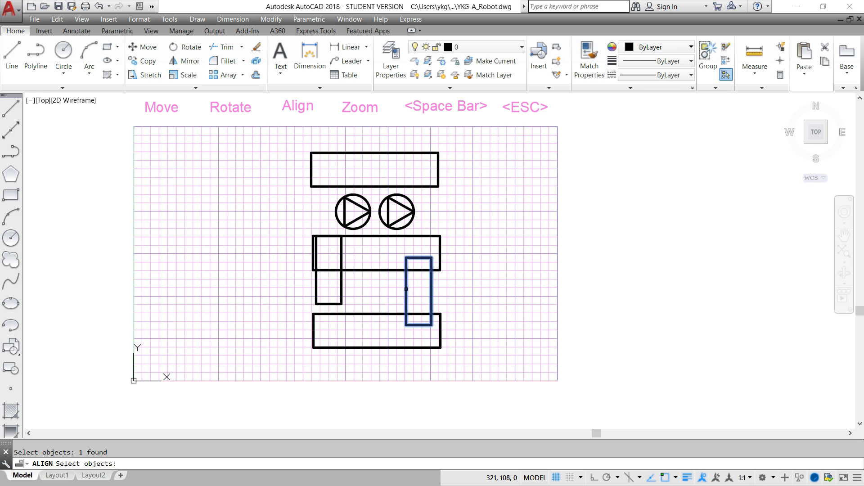
key("space")
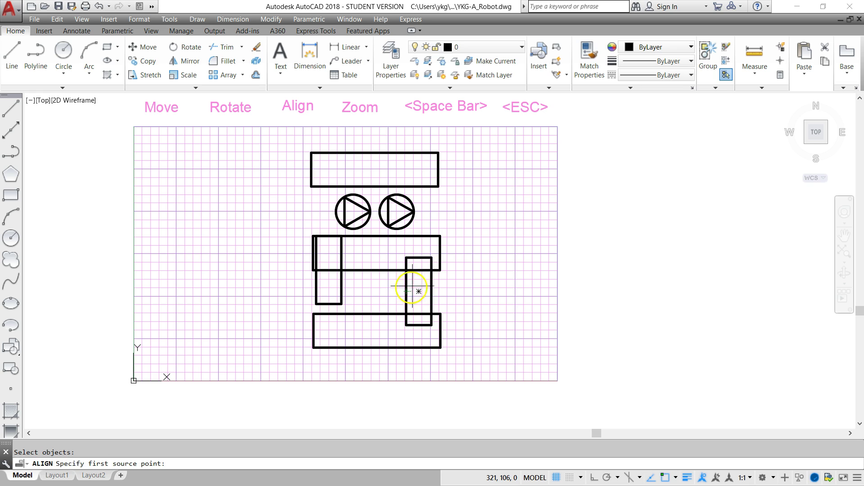
left_click(419, 258)
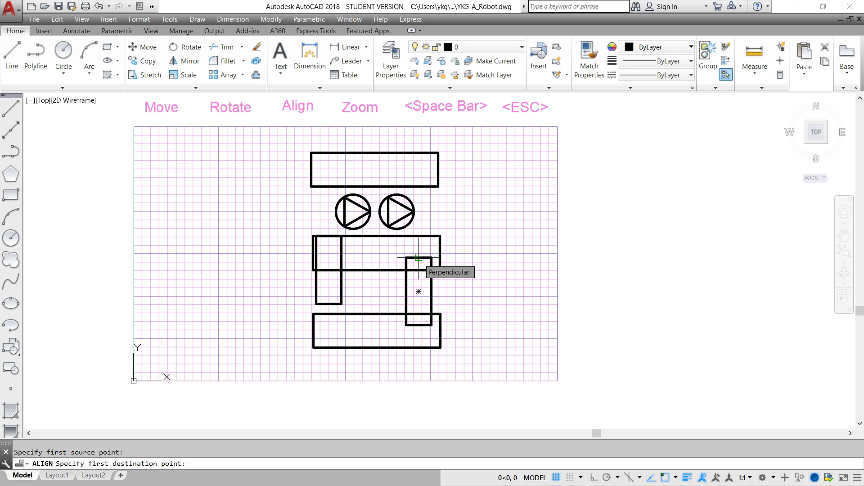
left_click(419, 215)
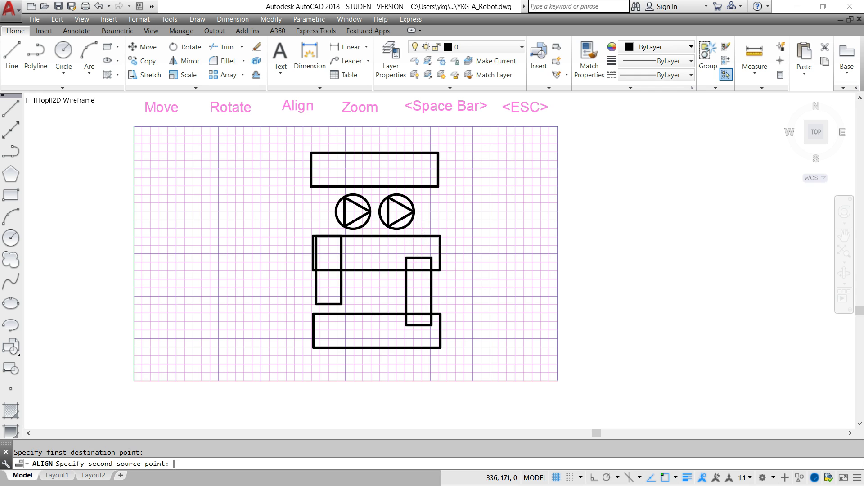
key("space")
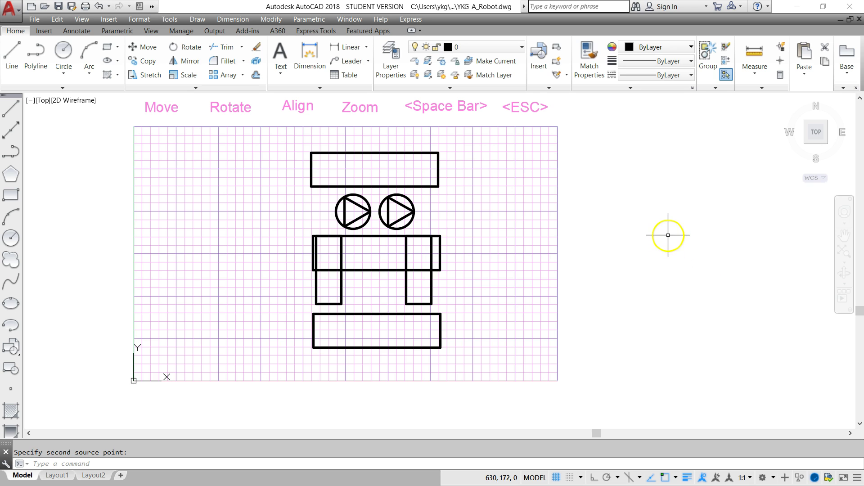
Step: Zoom out and in around the robot, and fit the whole drawing in view with the All option of Zoom
scroll(678, 243, "down", 6)
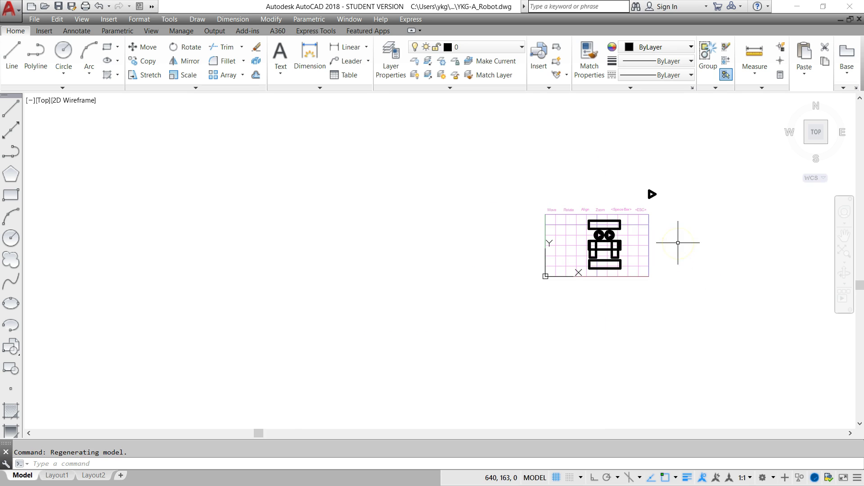
scroll(678, 243, "up", 2)
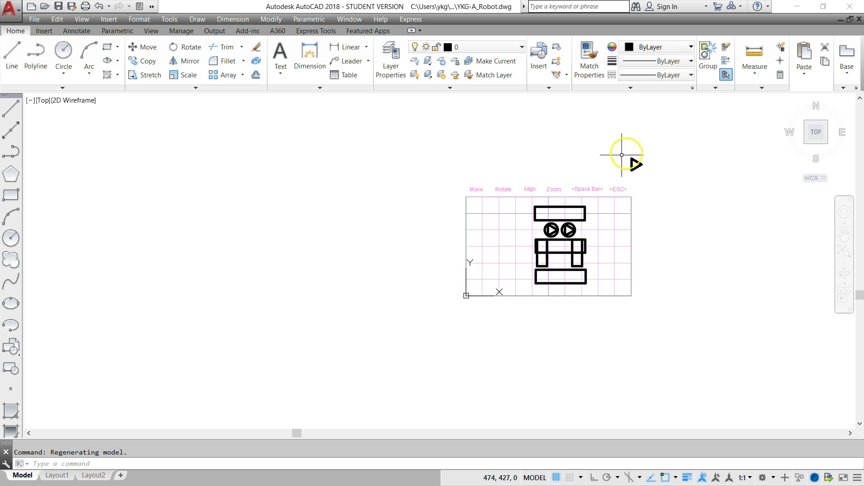
scroll(660, 208, "up", 4)
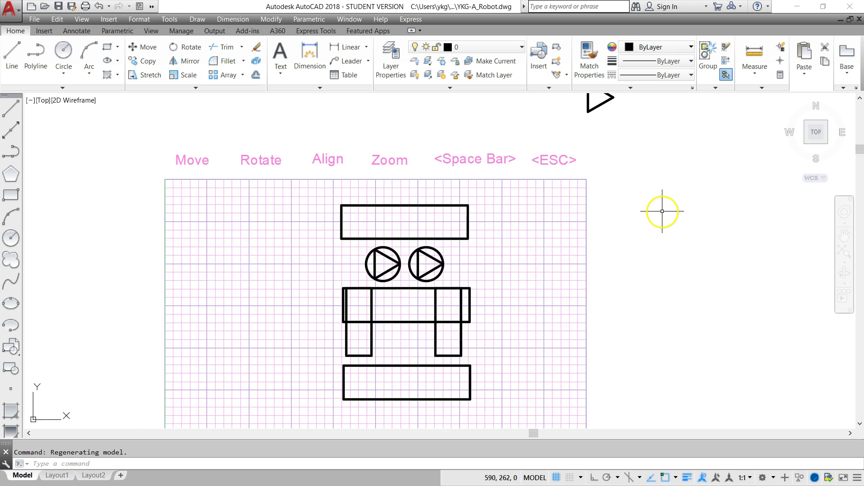
scroll(662, 211, "up", 2)
scroll(590, 248, "down", 2)
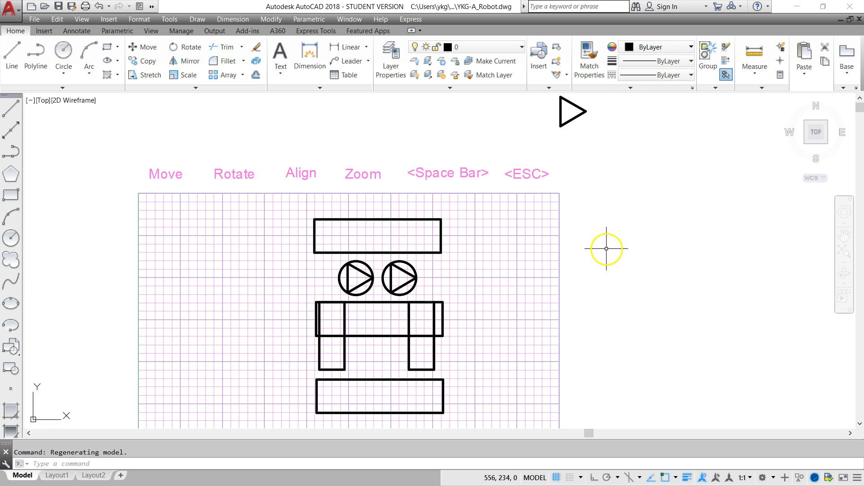
left_click(178, 462)
type("zoom")
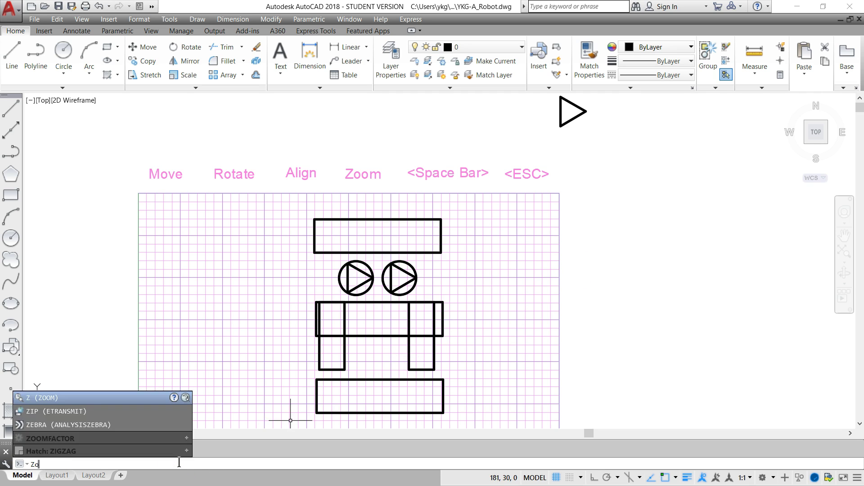
key("Return")
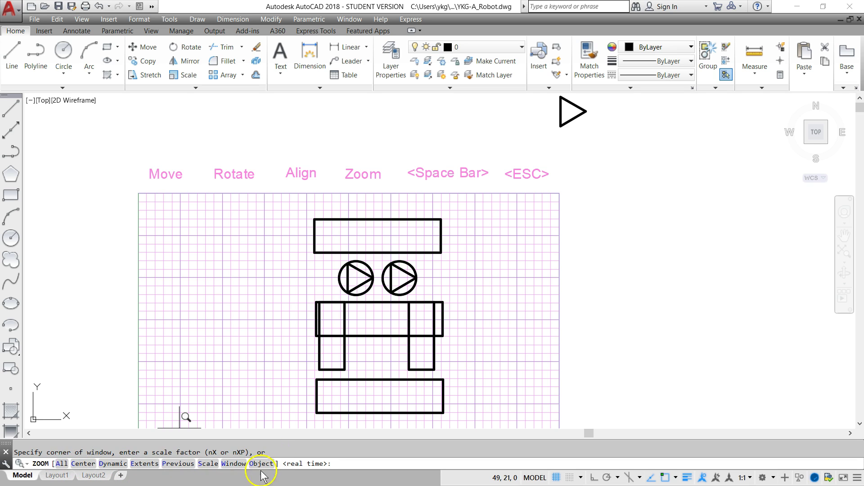
type("A")
key("Return")
left_click(371, 336)
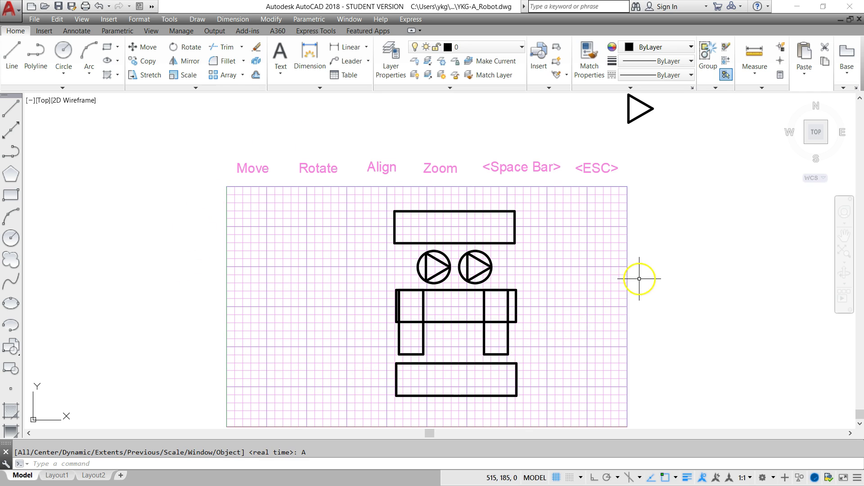
Step: Delete the leftover triangle above the upper-right corner of the grid
left_click(636, 118)
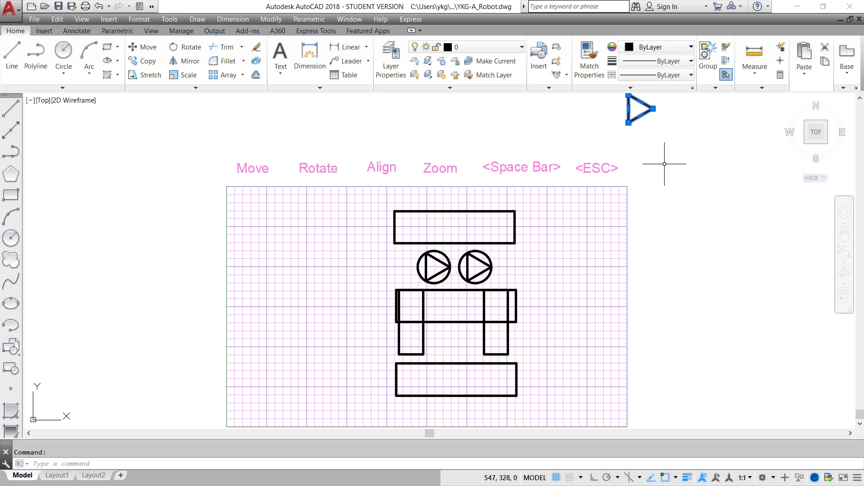
key("Delete")
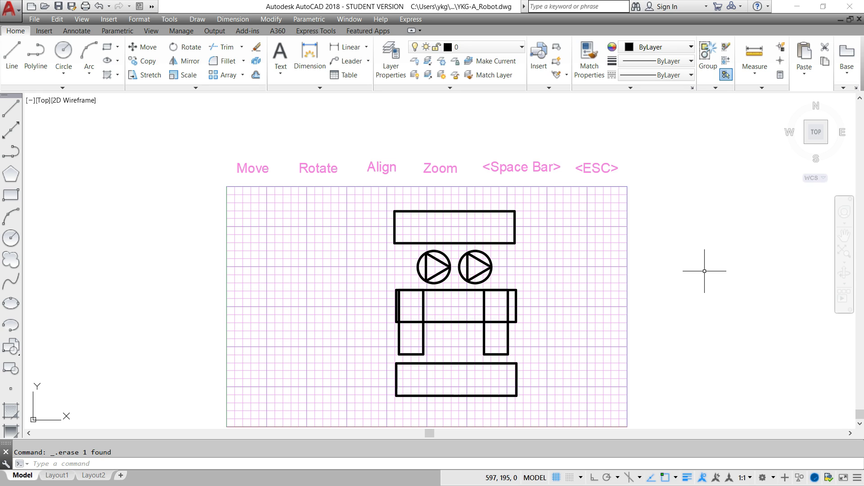
key("space")
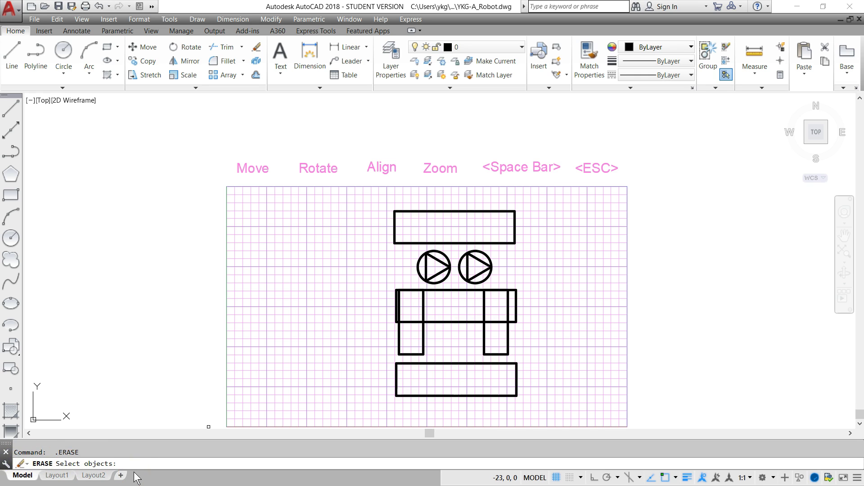
key("Escape")
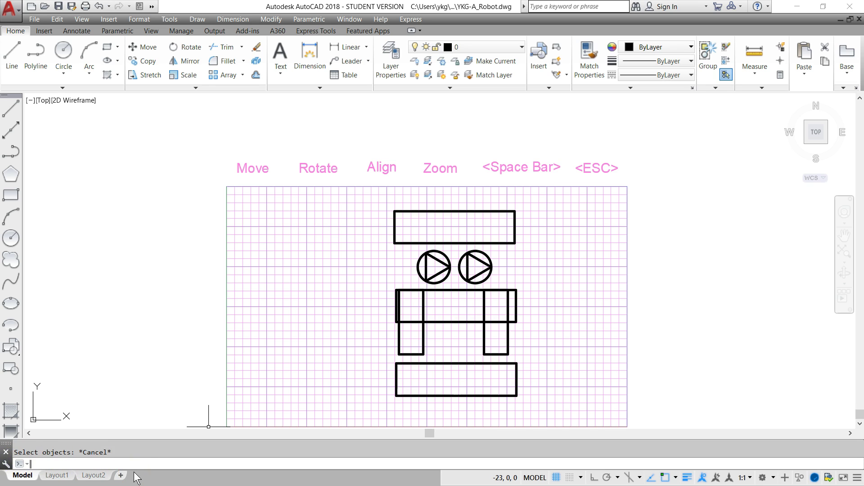
Step: Fit the whole drawing in view with the All option of Zoom, and save the drawing under its existing name
type("zoom")
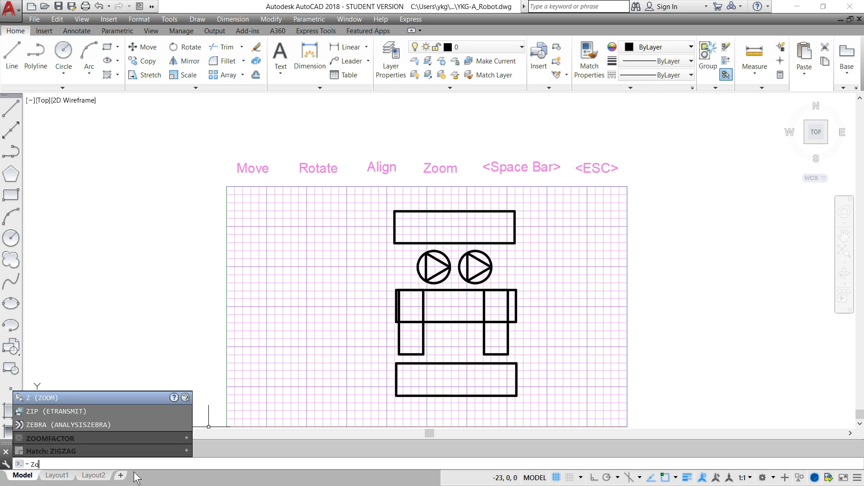
key("Return")
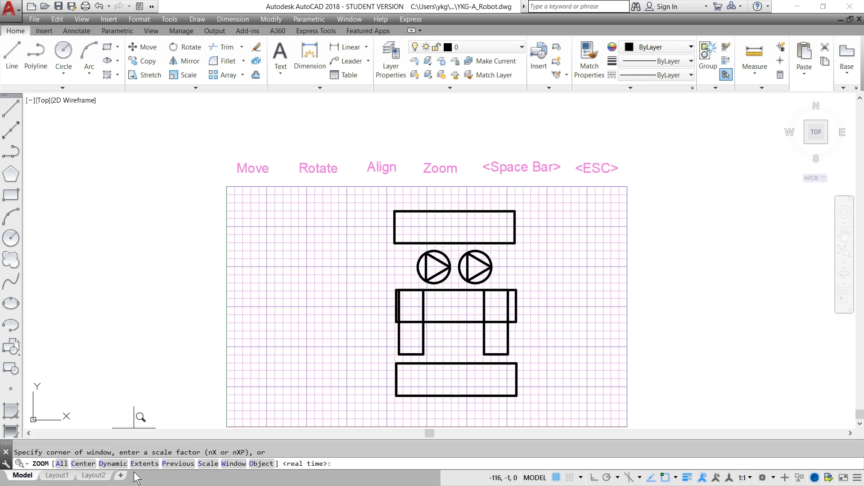
key("Return")
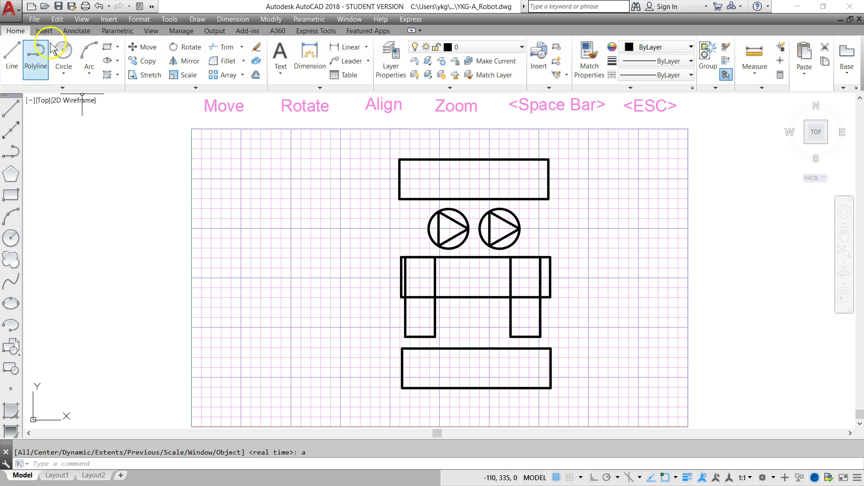
left_click(34, 19)
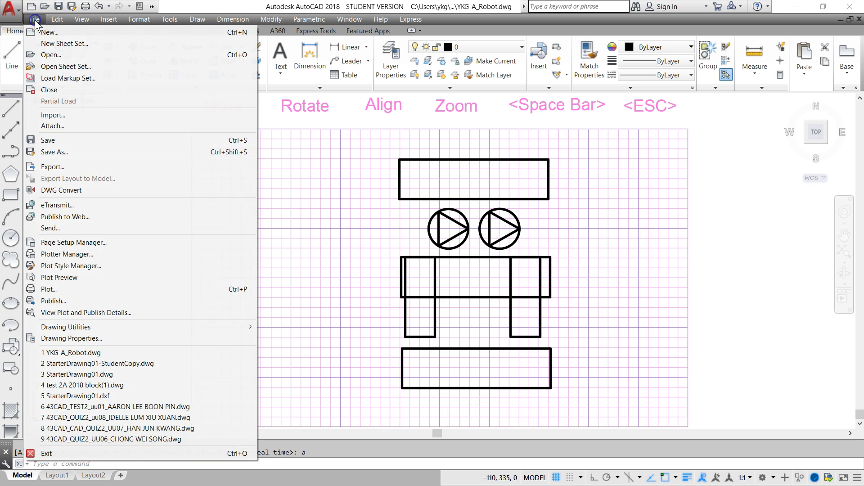
left_click(63, 140)
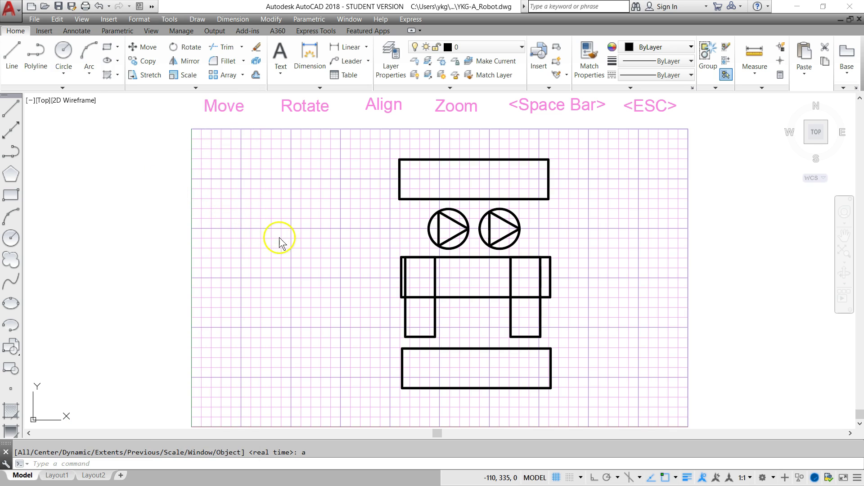